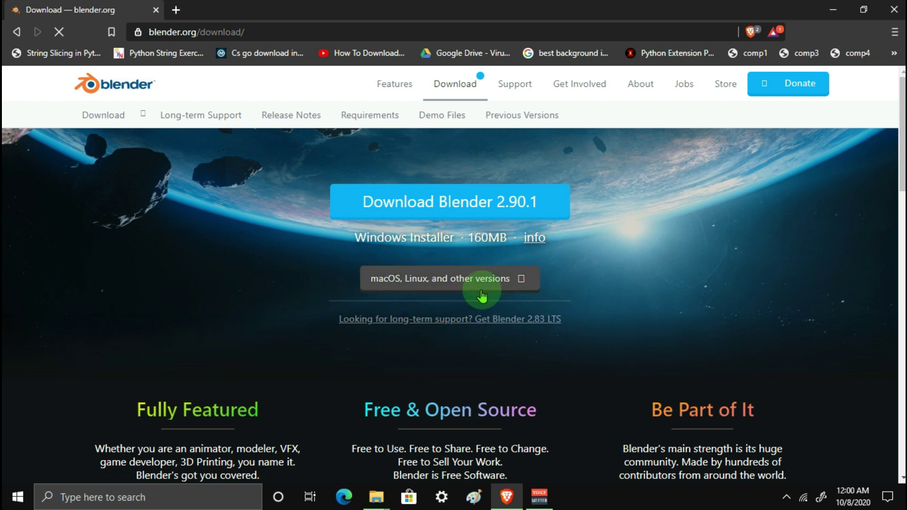
# Step: Follow the 'Get Blender 2.83 LTS' link to the blender.org/download/lts/ page
pyautogui.middleClick(484, 299)
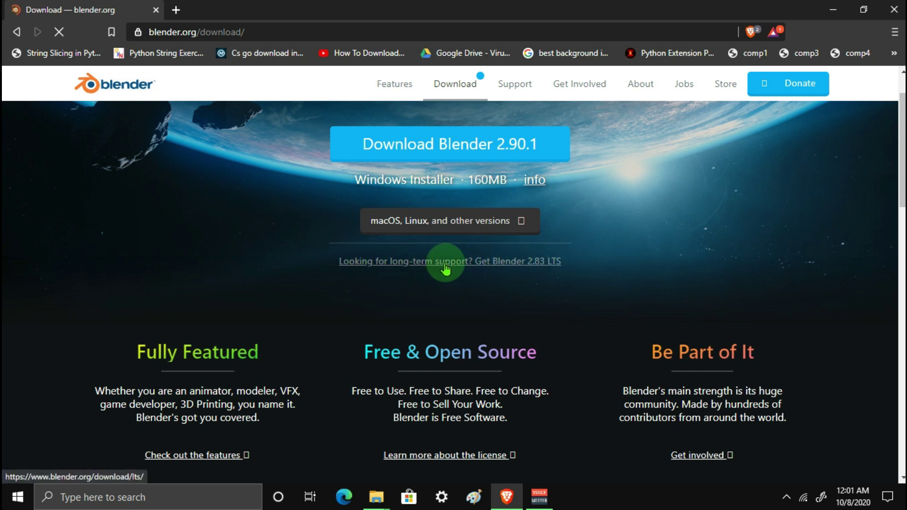
pyautogui.click(532, 268)
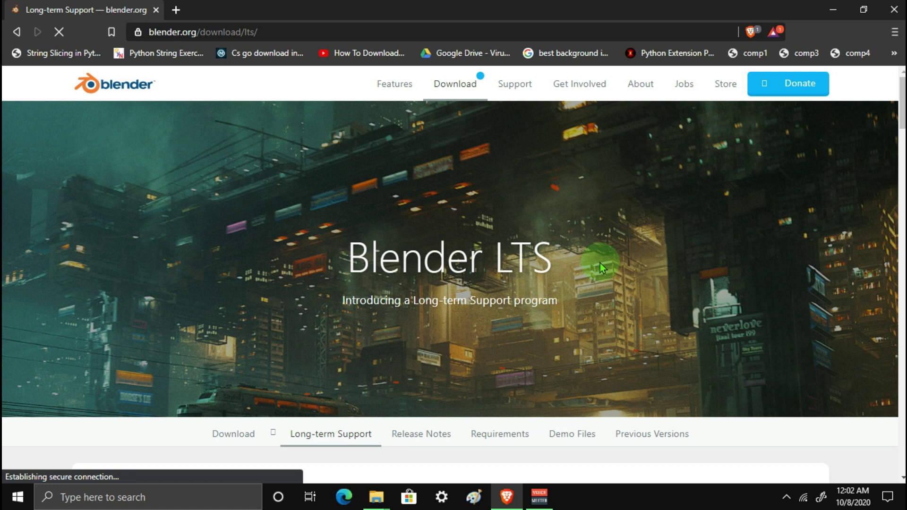
# Step: Scroll the LTS page down to the 2.83.7 downloads listing the windows64 msi and zip
pyautogui.scroll(-6, 600, 264)
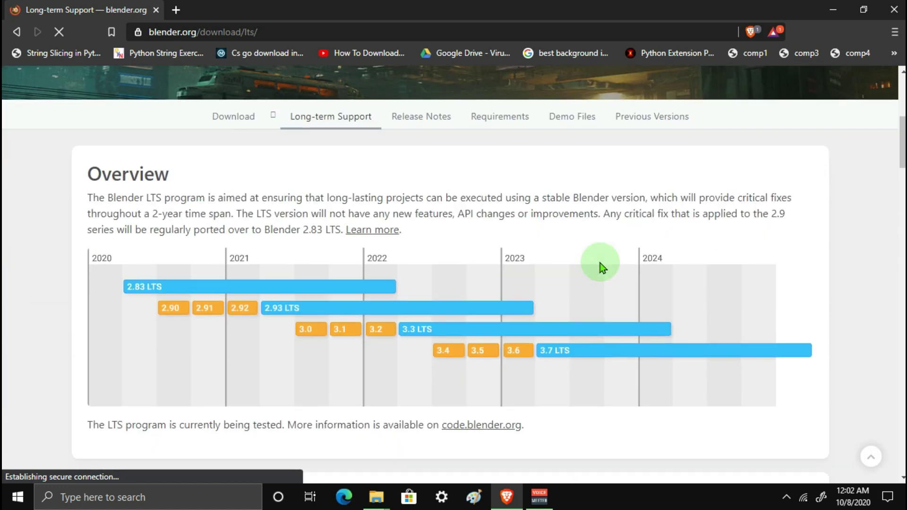
pyautogui.scroll(4, 601, 267)
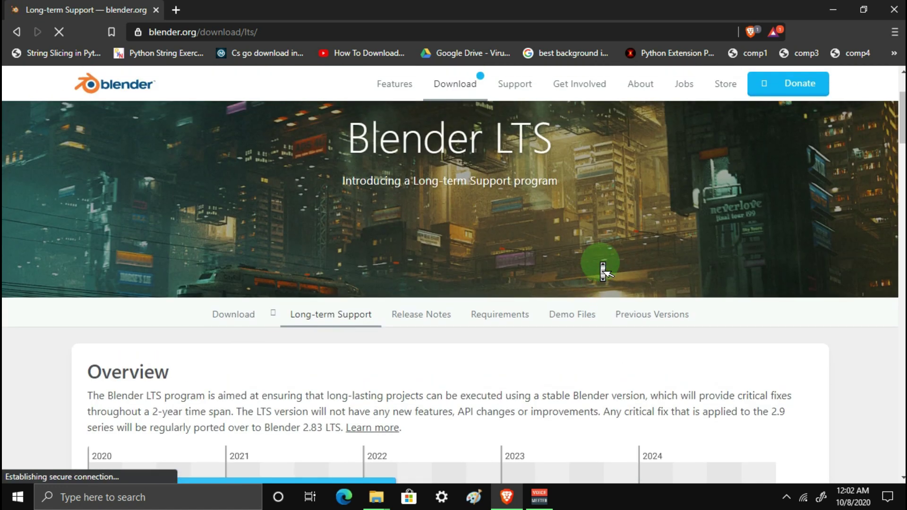
pyautogui.scroll(-3, 491, 200)
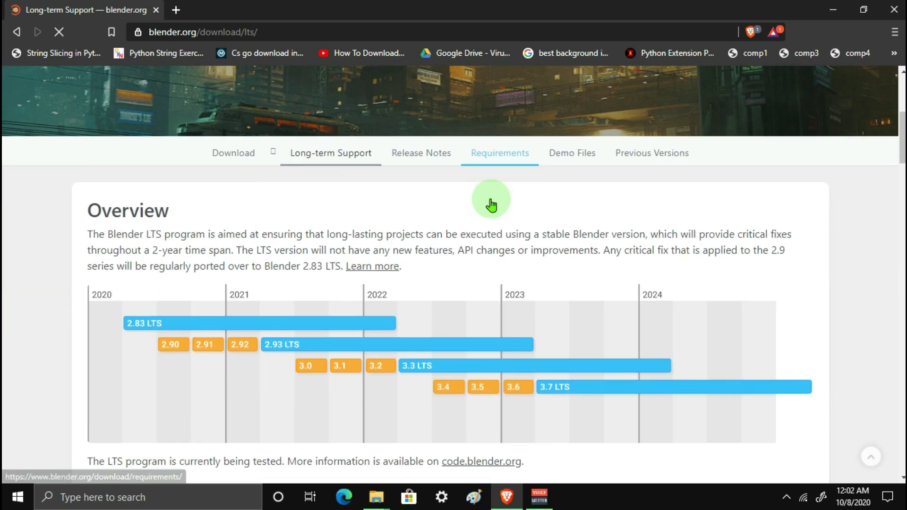
pyautogui.scroll(-6, 489, 202)
pyautogui.scroll(1, 490, 205)
pyautogui.middleClick(368, 252)
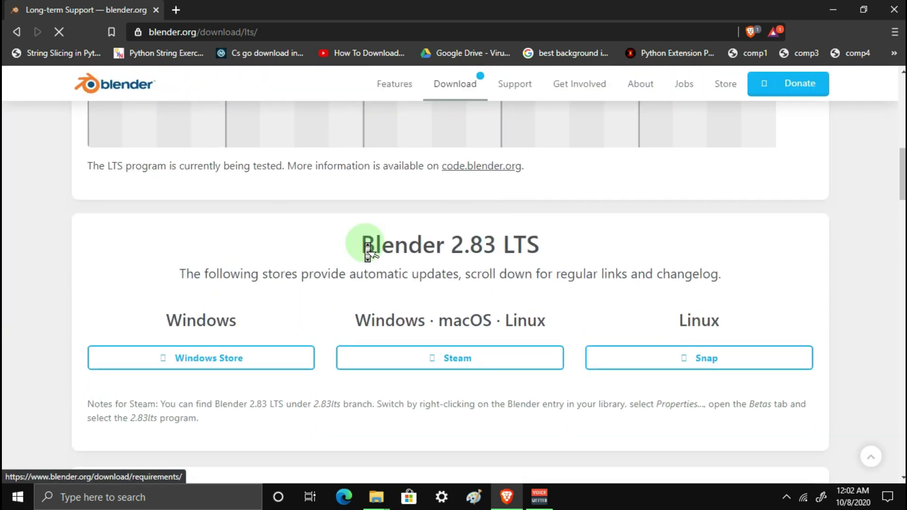
pyautogui.click(373, 255)
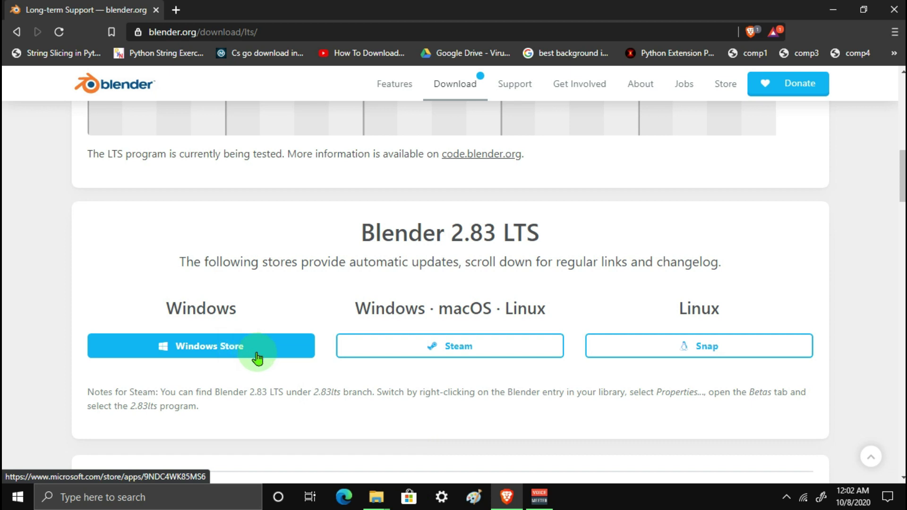
pyautogui.scroll(-2, 423, 355)
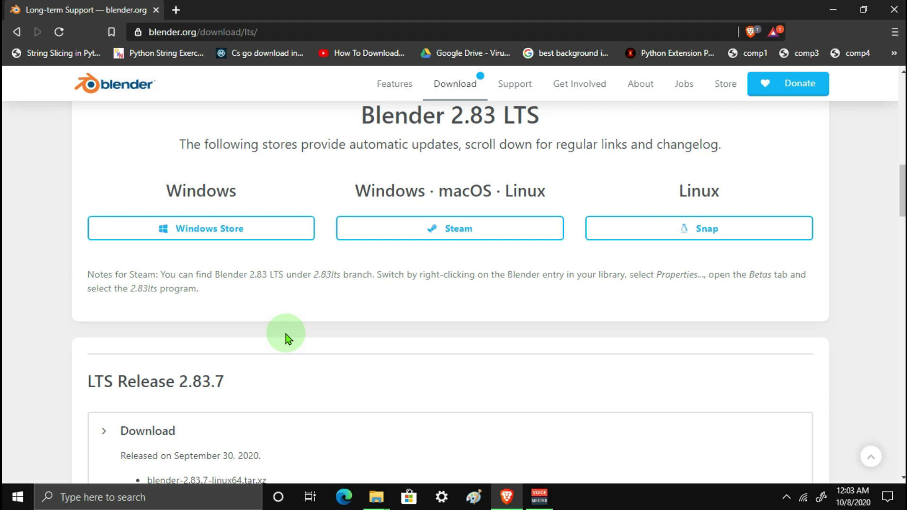
pyautogui.scroll(1, 286, 339)
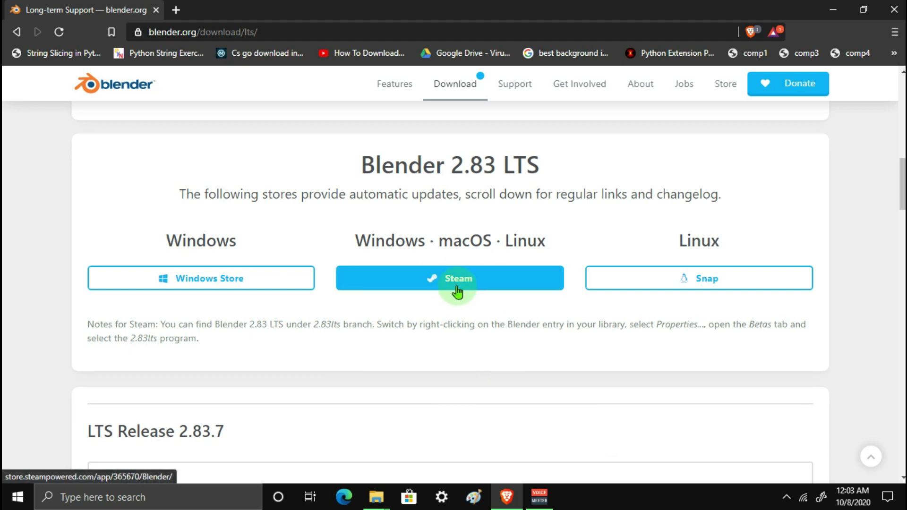
pyautogui.scroll(-2, 519, 314)
pyautogui.moveTo(157, 314); pyautogui.dragTo(122, 320)
pyautogui.click(121, 321)
pyautogui.scroll(-2, 113, 265)
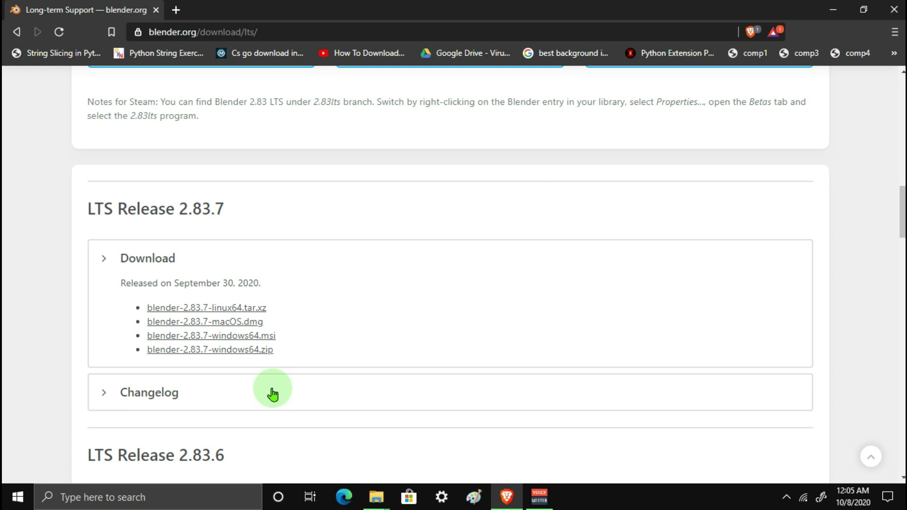
# Step: Start the blender-2.83.7-windows64.msi download, cancel it, and go back to the LTS page
pyautogui.click(259, 337)
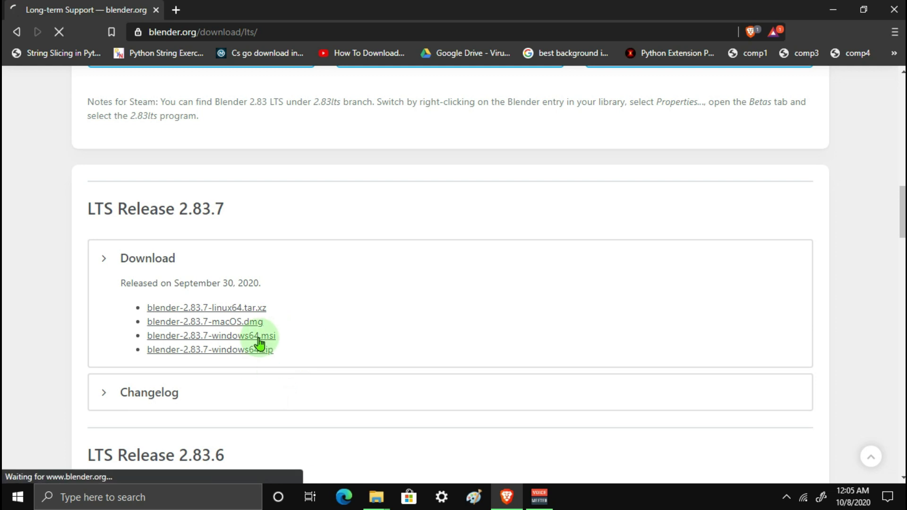
pyautogui.scroll(3, 341, 344)
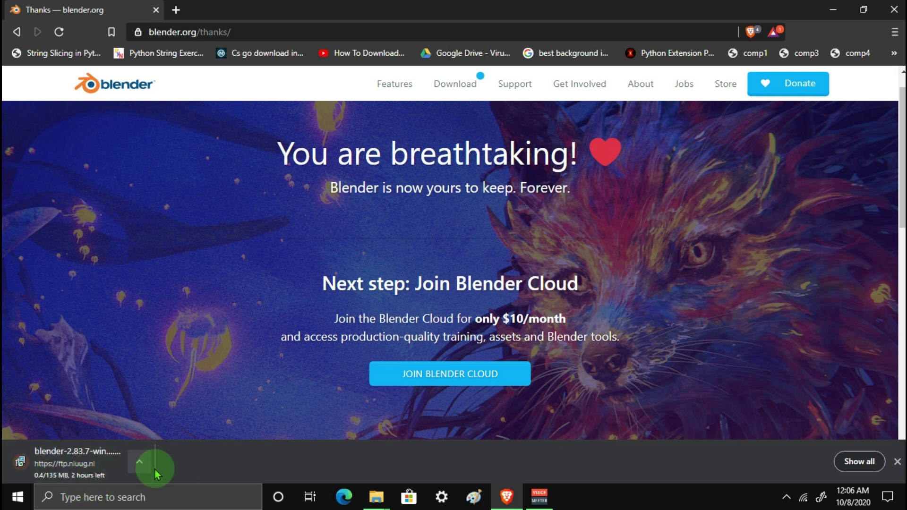
pyautogui.click(139, 462)
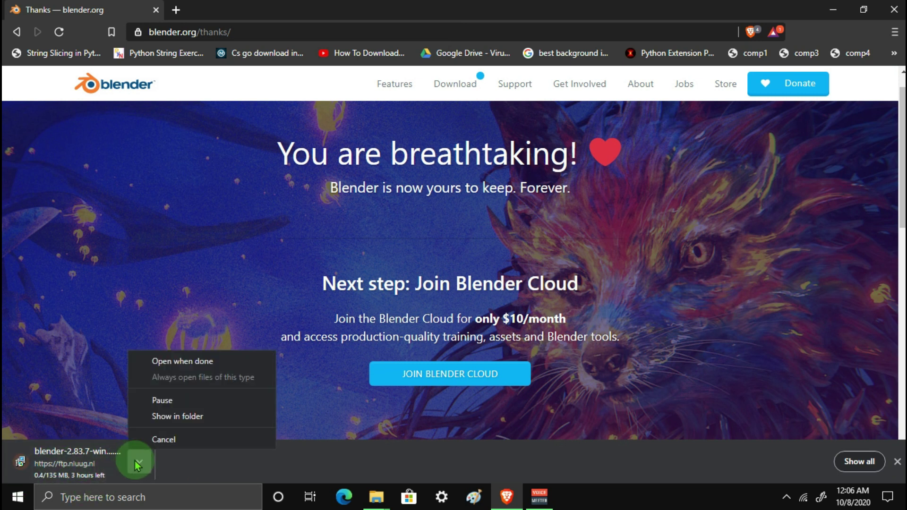
pyautogui.click(188, 441)
pyautogui.click(17, 33)
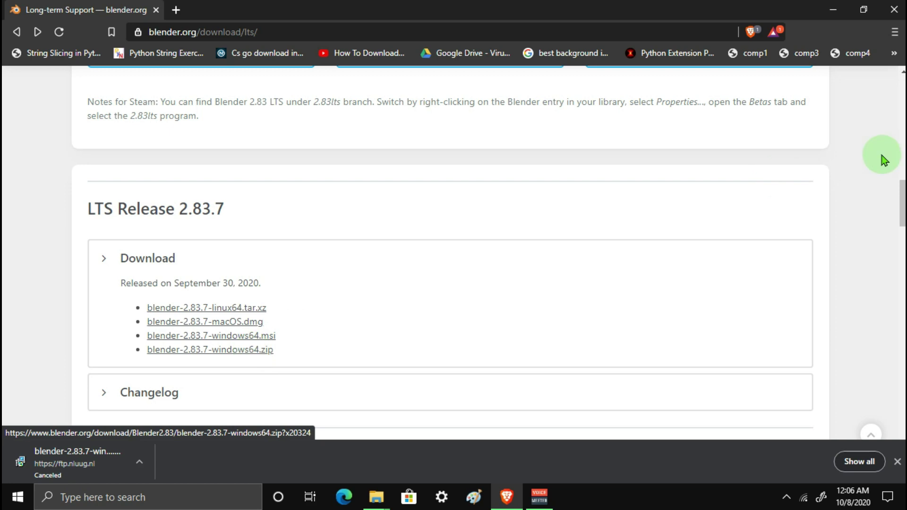
# Step: Close Brave and move the blender-2.83.5-windows64 zip beside This PC on the desktop
pyautogui.click(894, 10)
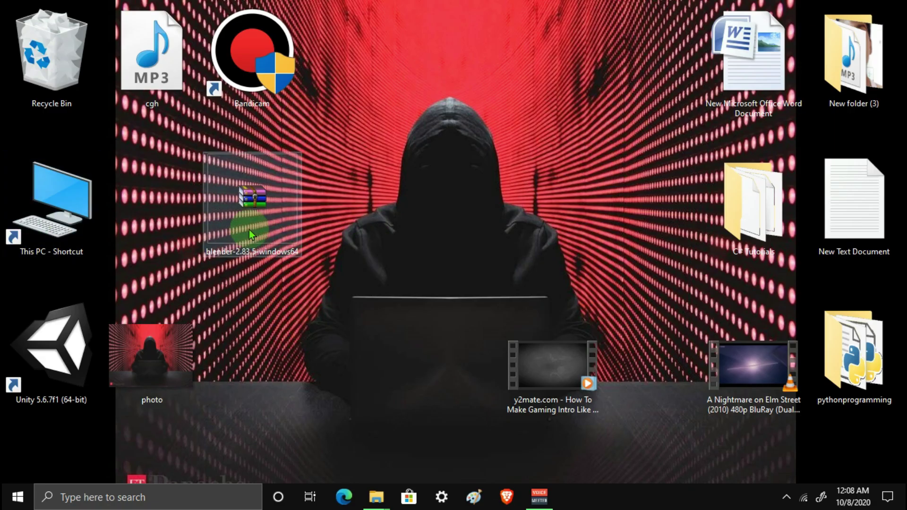
pyautogui.click(235, 301)
pyautogui.moveTo(250, 188); pyautogui.dragTo(150, 185)
# Step: Open the blender-2.83.5-windows64 zip in WinRAR, dismissing the licence reminder
pyautogui.doubleClick(165, 215)
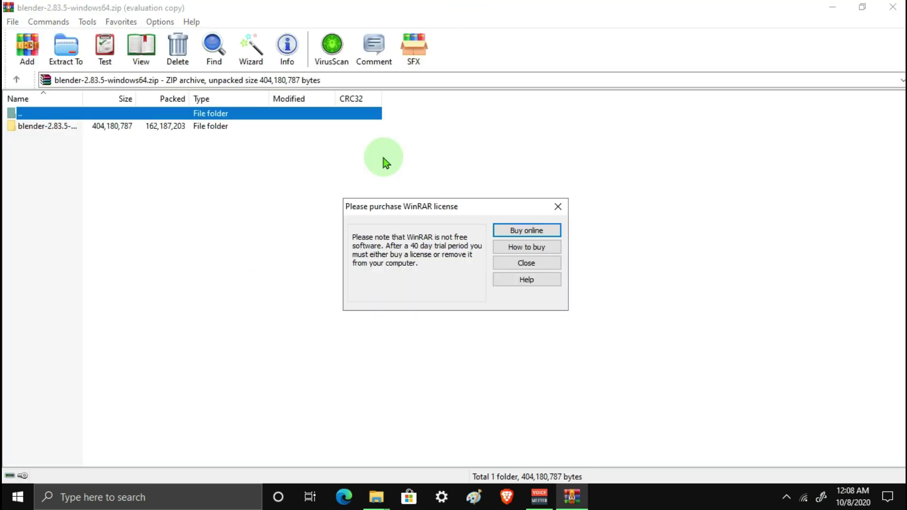
pyautogui.click(558, 207)
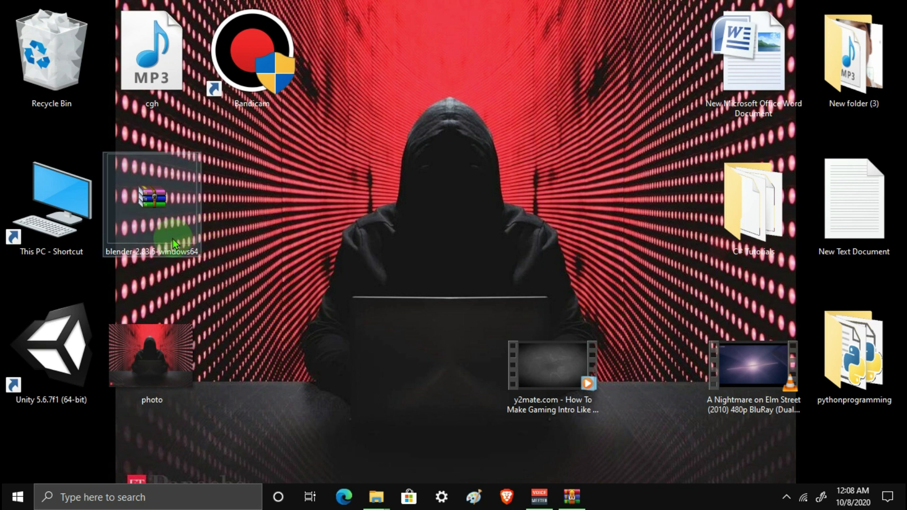
pyautogui.click(363, 231)
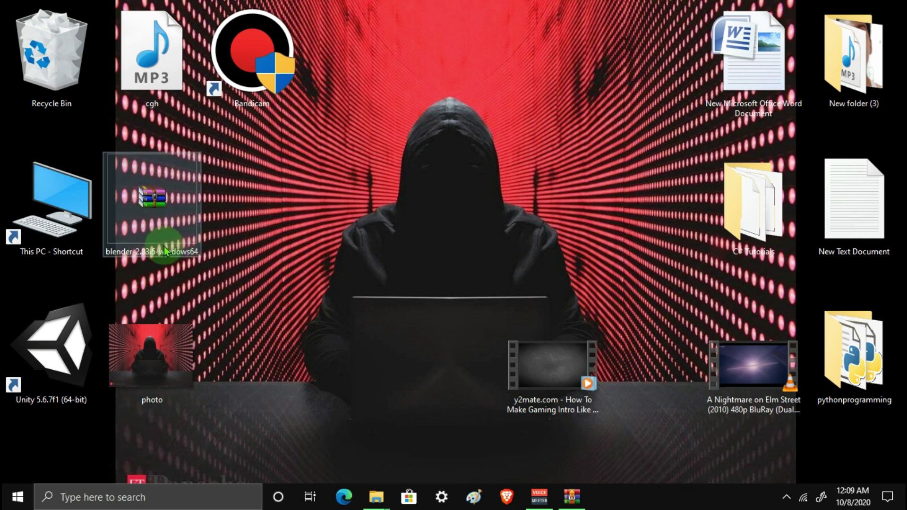
pyautogui.doubleClick(166, 216)
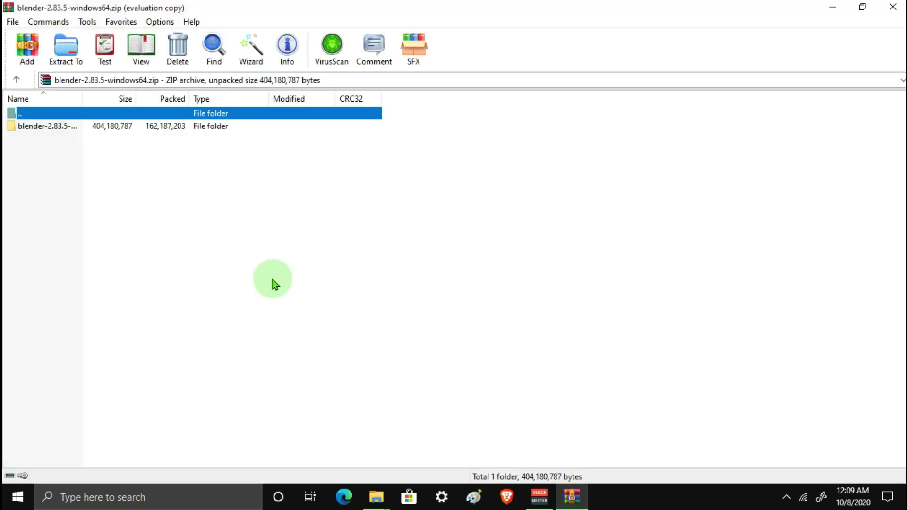
# Step: Bring up WinRAR's Extract To path and options for the blender-2.83.5-windows64 archive
pyautogui.click(154, 188)
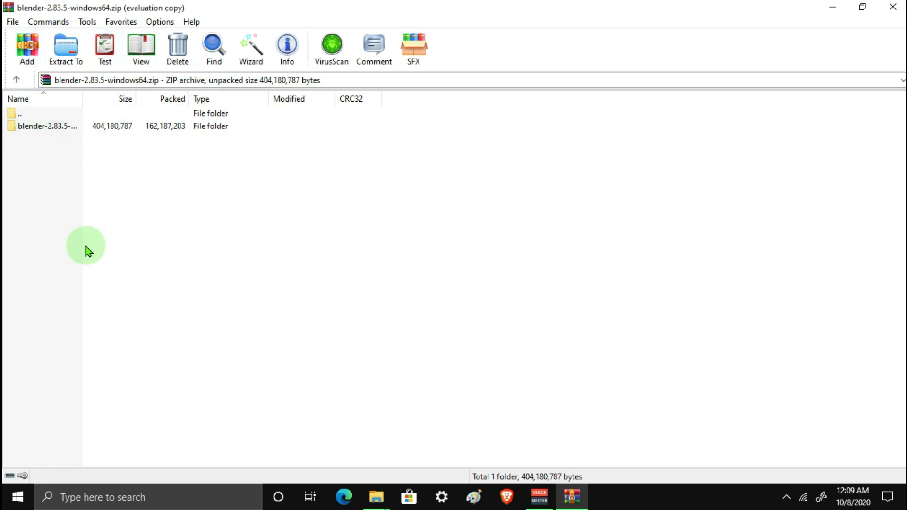
pyautogui.click(70, 62)
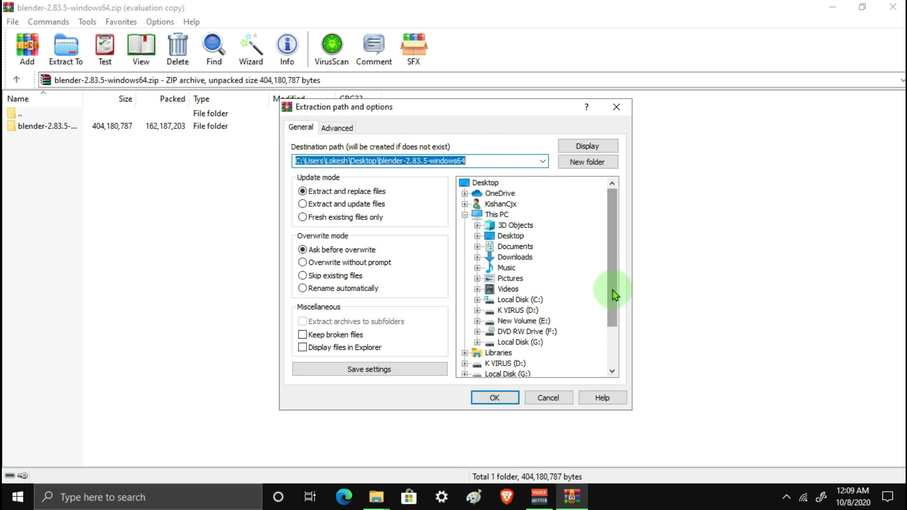
# Step: Extract the Blender archive into a new folder G:\blender2.8
pyautogui.moveTo(613, 296); pyautogui.dragTo(614, 329)
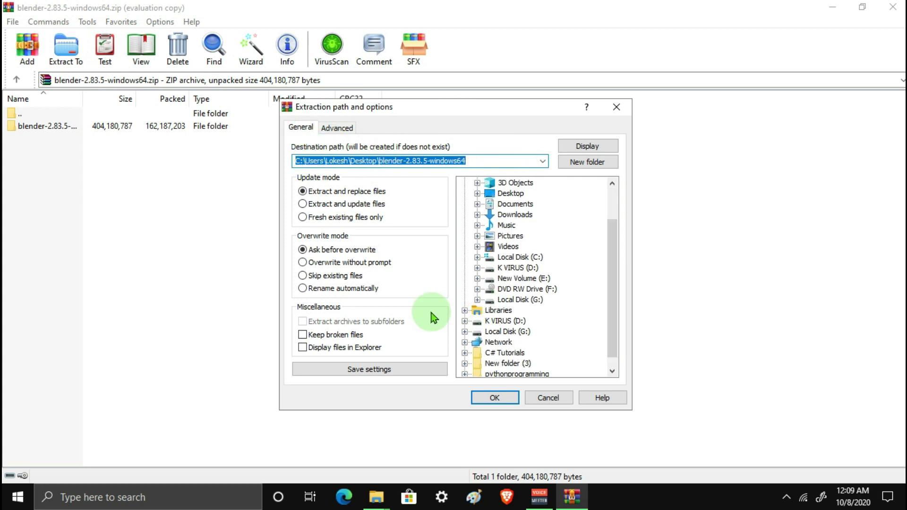
pyautogui.click(478, 300)
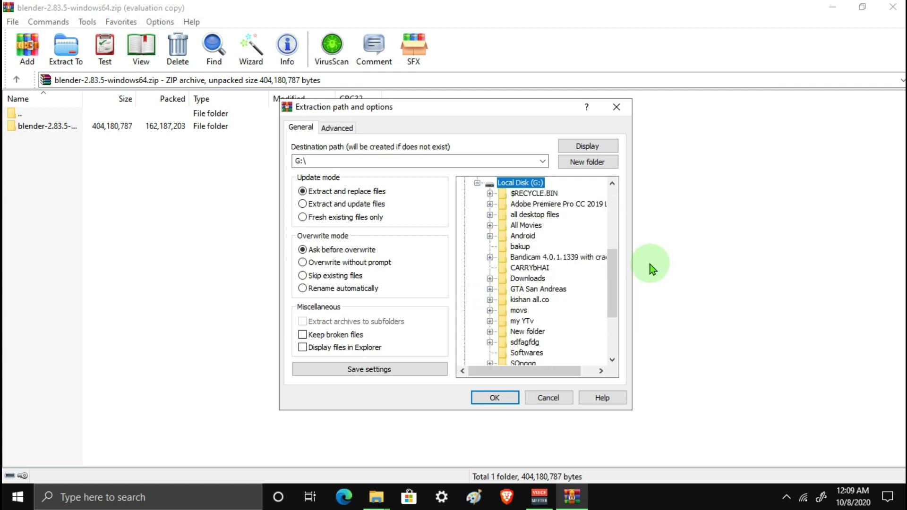
pyautogui.click(603, 165)
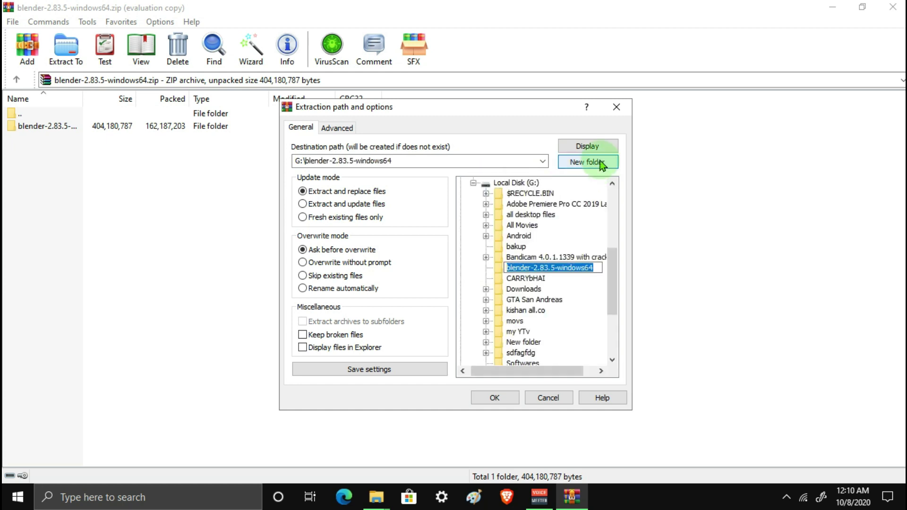
pyautogui.press('BackSpace')
pyautogui.write('blender2.8')
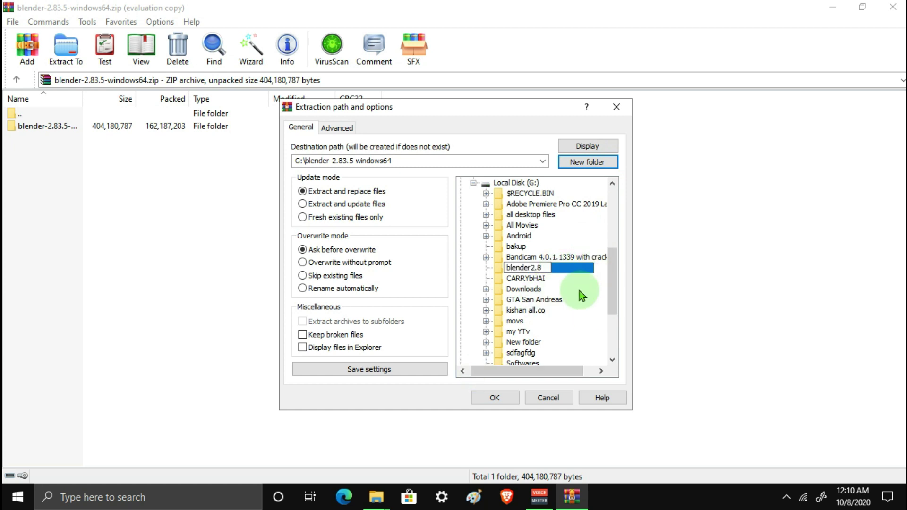
pyautogui.press('Return')
pyautogui.click(506, 400)
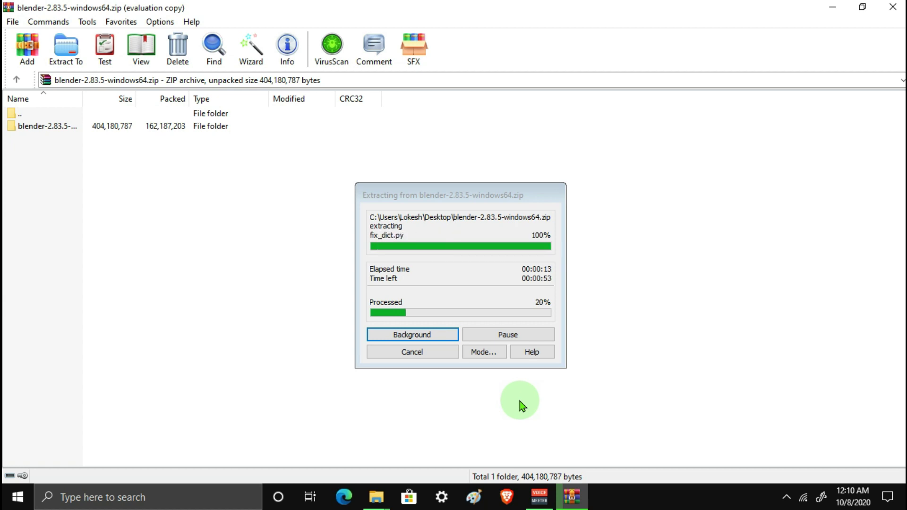
# Step: Switch to Brave's blender.org LTS page while the extraction keeps running
pyautogui.click(507, 497)
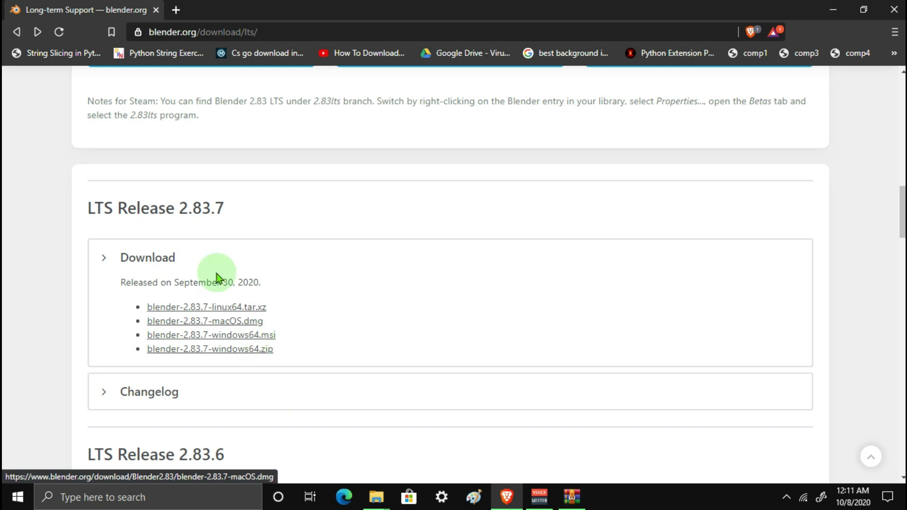
pyautogui.scroll(1, 302, 281)
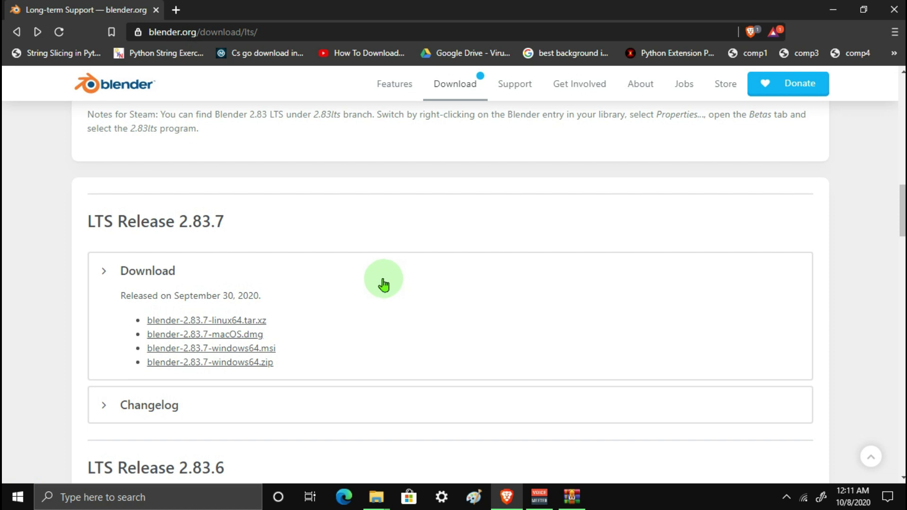
# Step: Go from the top of the LTS page via Release Notes to the download.blender.org release index
pyautogui.scroll(1, 380, 192)
pyautogui.scroll(10, 380, 192)
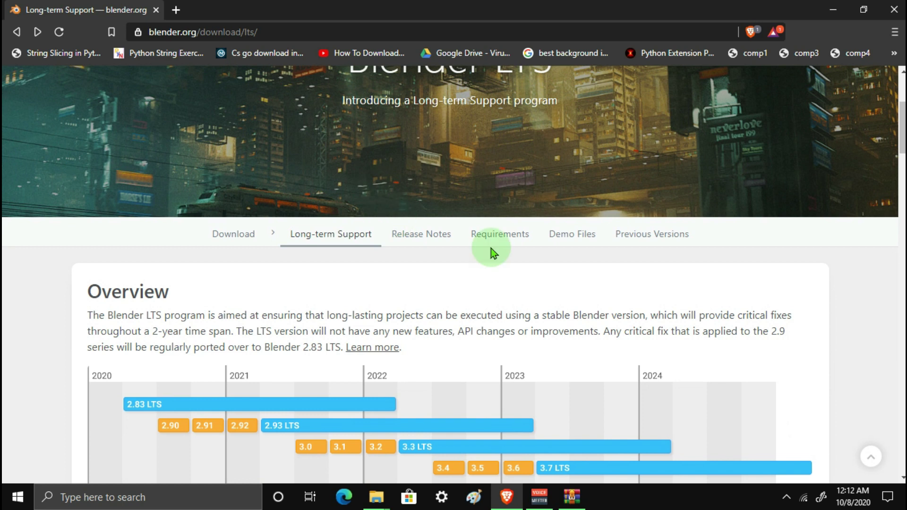
pyautogui.click(415, 243)
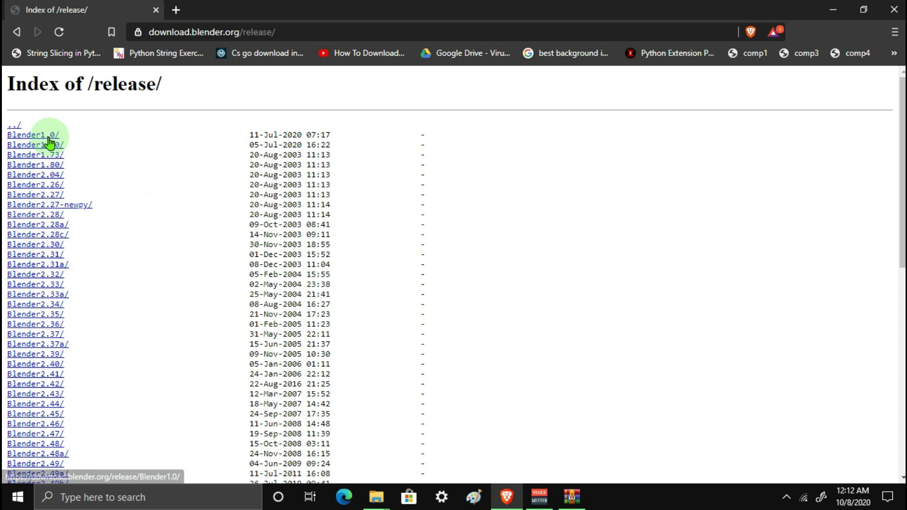
# Step: Scroll the Index of /release/ to the 2.8x and 2.90 folders, then go back to Release Notes
pyautogui.scroll(-7, 43, 303)
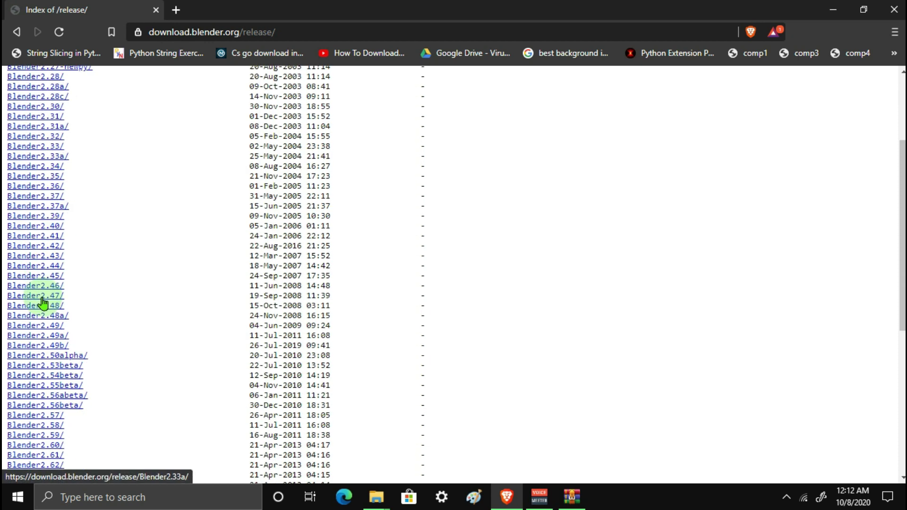
pyautogui.scroll(-3, 43, 302)
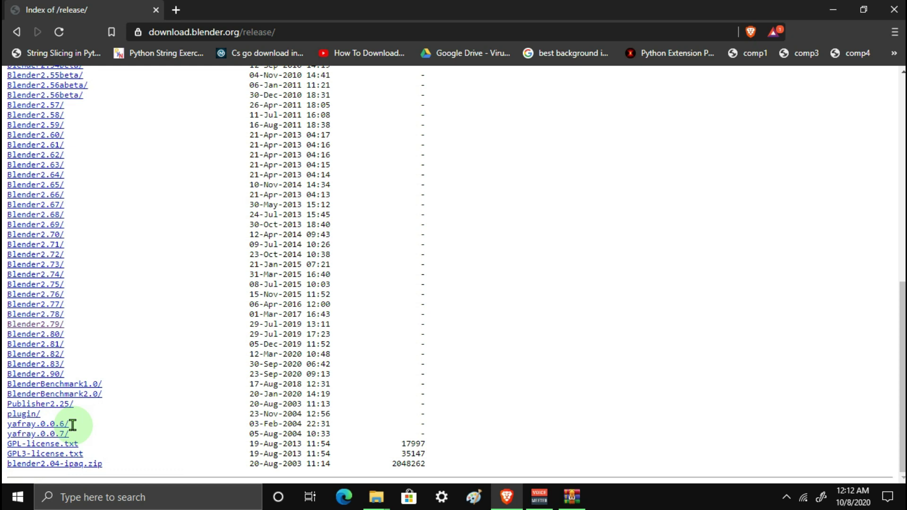
pyautogui.click(14, 32)
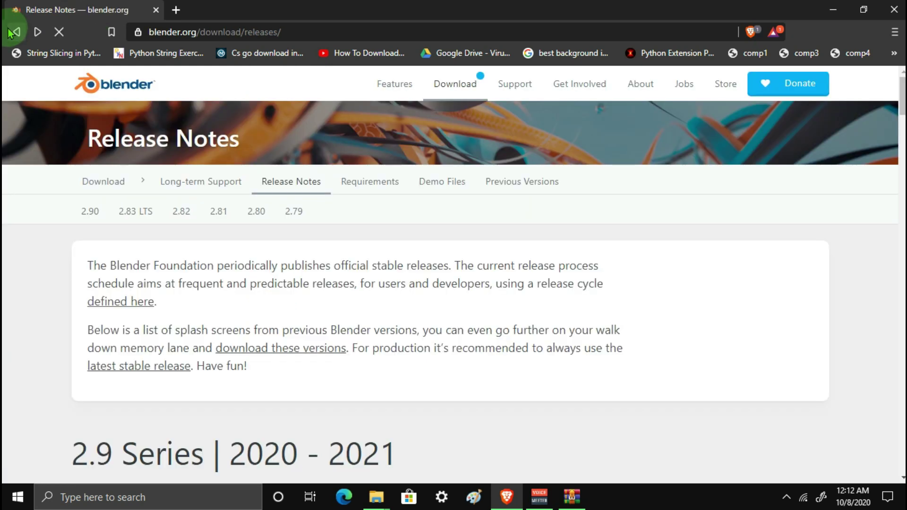
# Step: Scroll Release Notes to the 2.8 Series cards: 2.83 LTS, 2.82, 2.81 and 2.80
pyautogui.scroll(-5, 158, 348)
pyautogui.scroll(-6, 158, 349)
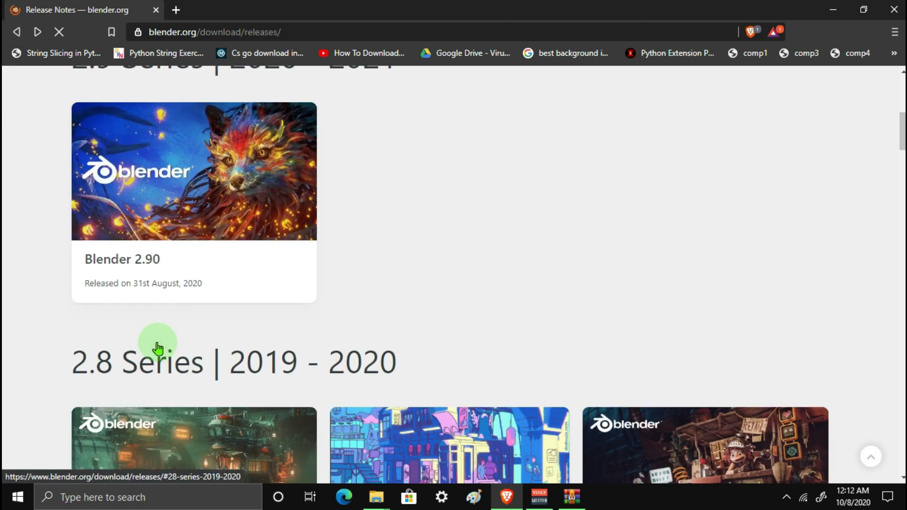
pyautogui.scroll(-2, 157, 349)
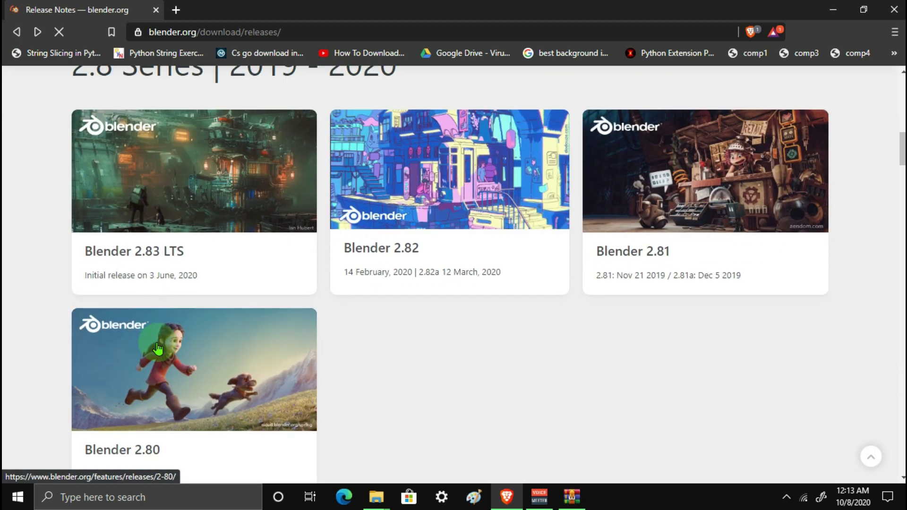
pyautogui.scroll(-2, 158, 349)
pyautogui.scroll(3, 158, 349)
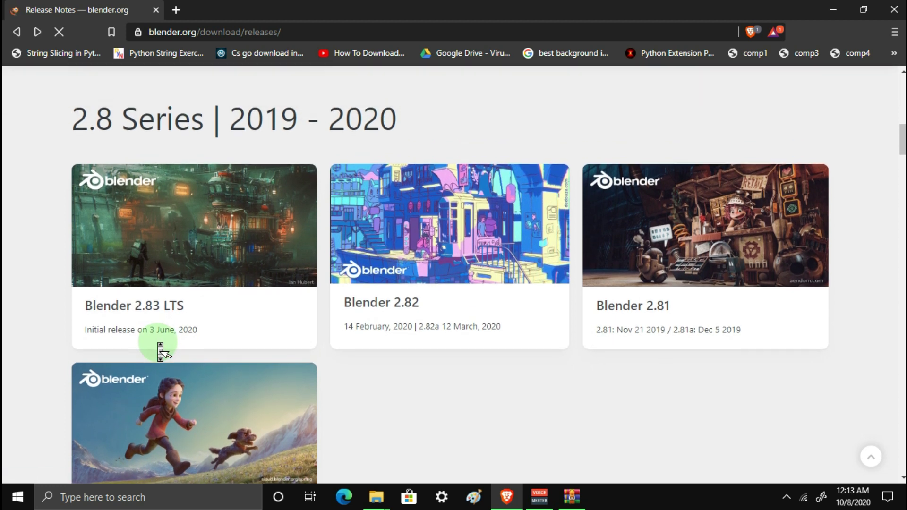
pyautogui.scroll(-1, 161, 352)
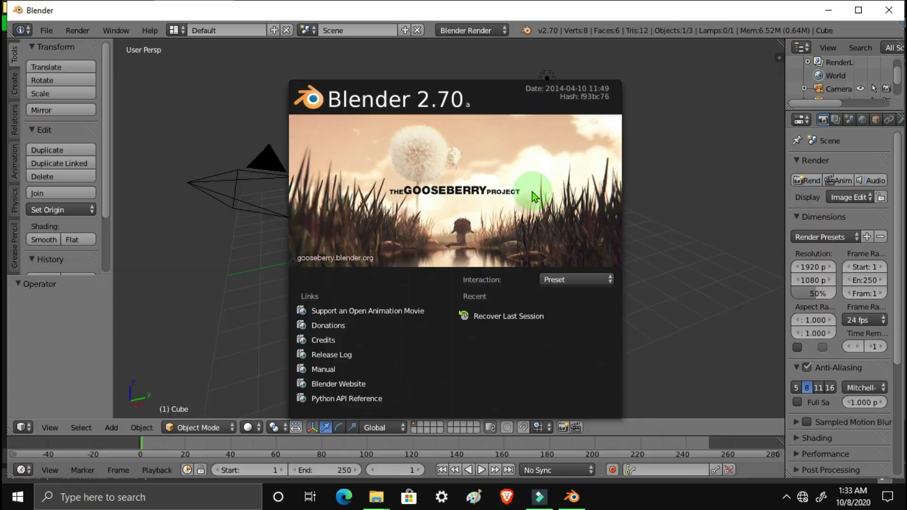
# Step: In Blender 2.70, dismiss the splash and try the Compositing and Game Logic screen layouts
pyautogui.click(138, 89)
pyautogui.click(178, 30)
pyautogui.click(186, 144)
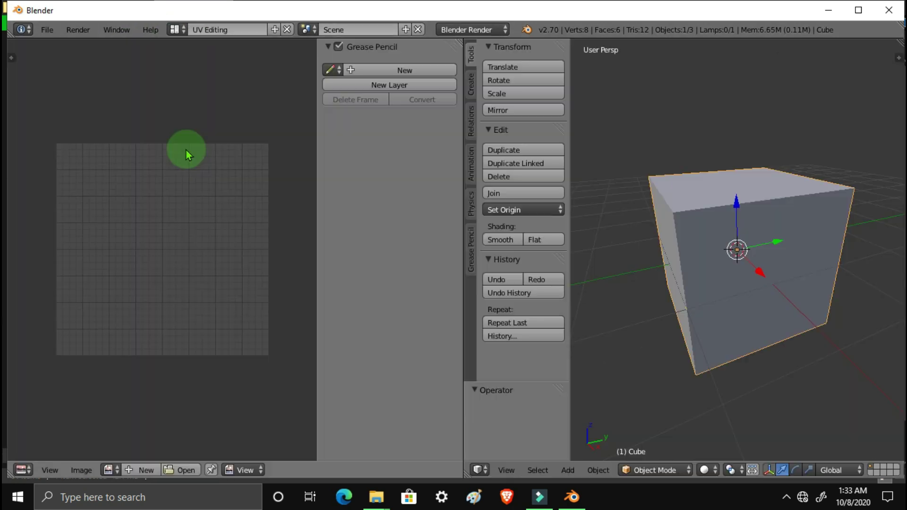
pyautogui.click(177, 29)
pyautogui.click(198, 78)
# Step: Switch the screen layout to 3D View Full, then settle on Video Editing
pyautogui.click(177, 29)
pyautogui.click(198, 104)
pyautogui.click(177, 30)
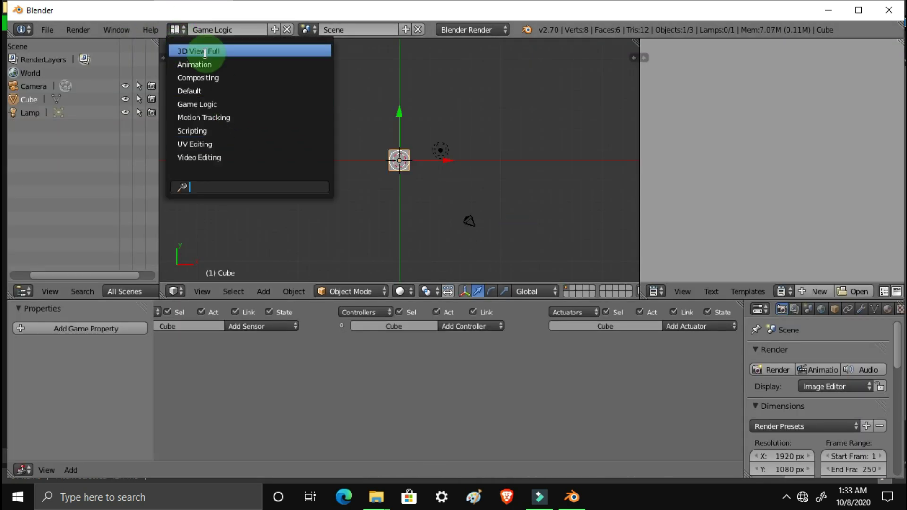
pyautogui.click(198, 50)
pyautogui.click(177, 29)
pyautogui.click(198, 78)
pyautogui.click(178, 30)
pyautogui.click(199, 157)
pyautogui.click(307, 29)
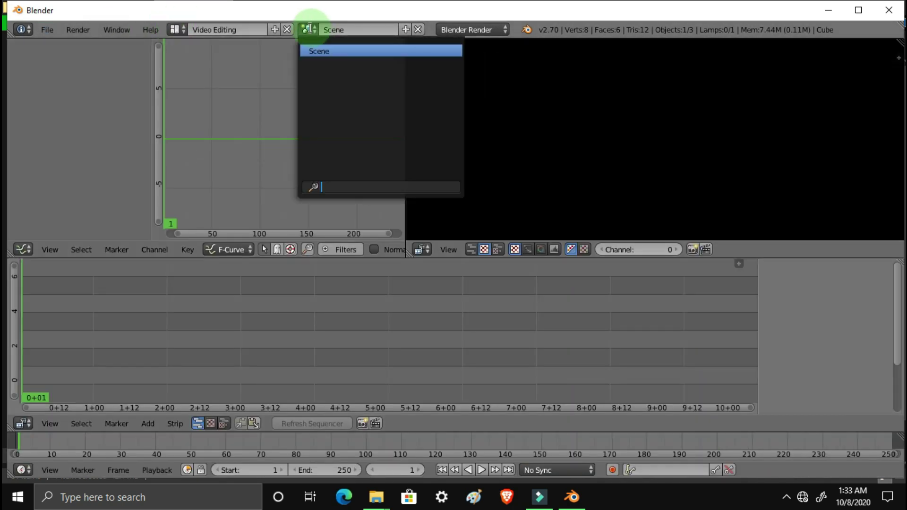
pyautogui.click(177, 29)
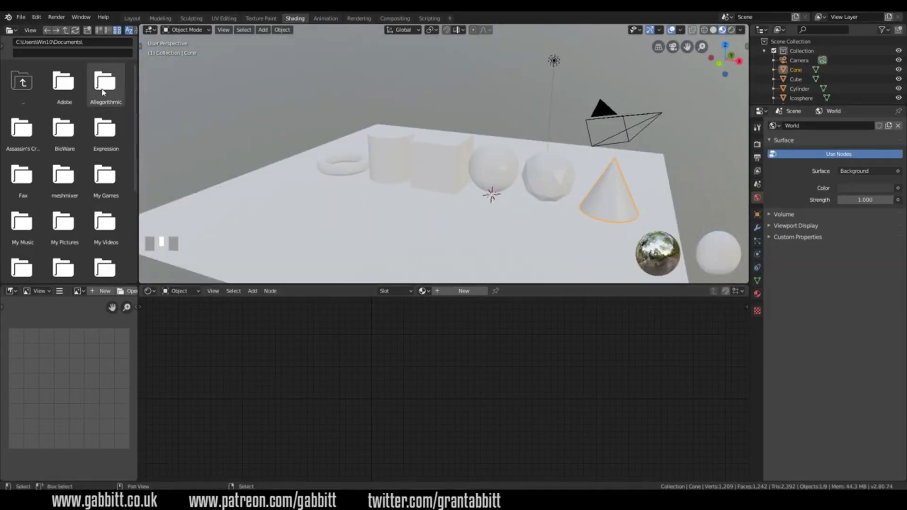
# Step: Add a new material to the cone, then close WinRAR and Brave and open This PC
pyautogui.click(426, 291)
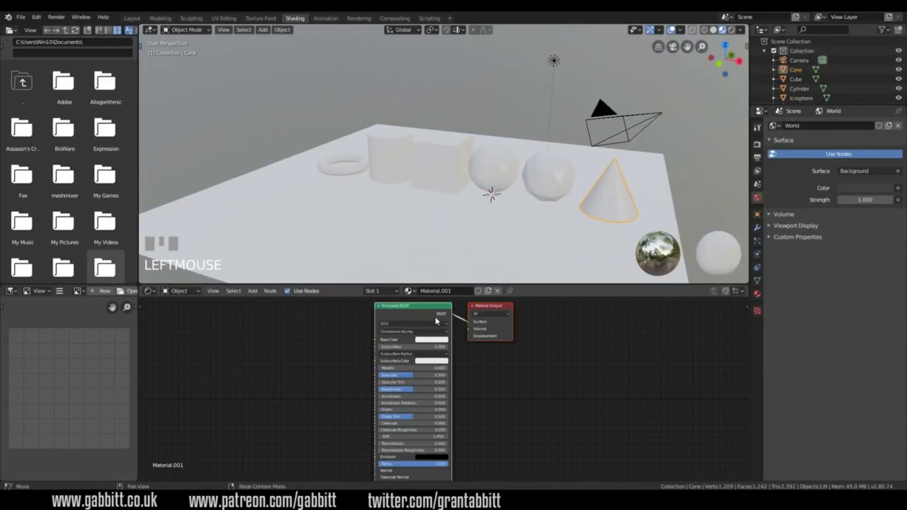
pyautogui.click(440, 363)
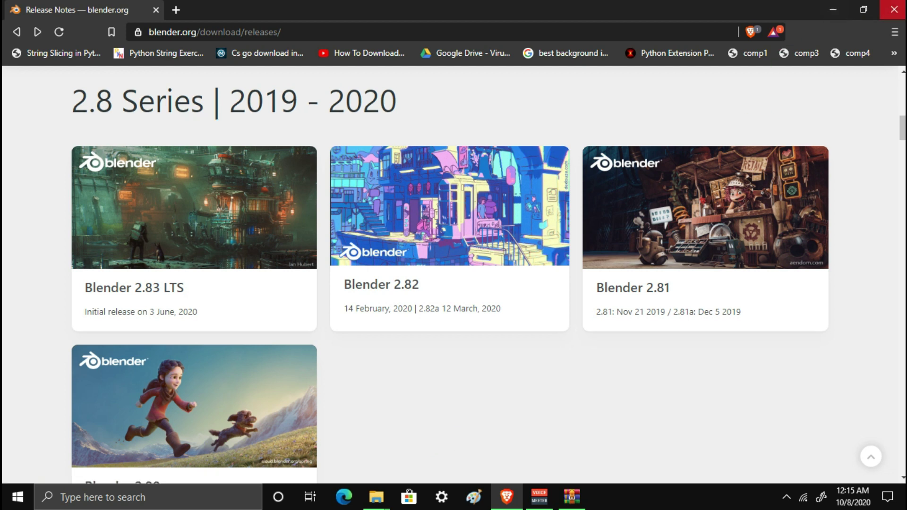
pyautogui.click(571, 496)
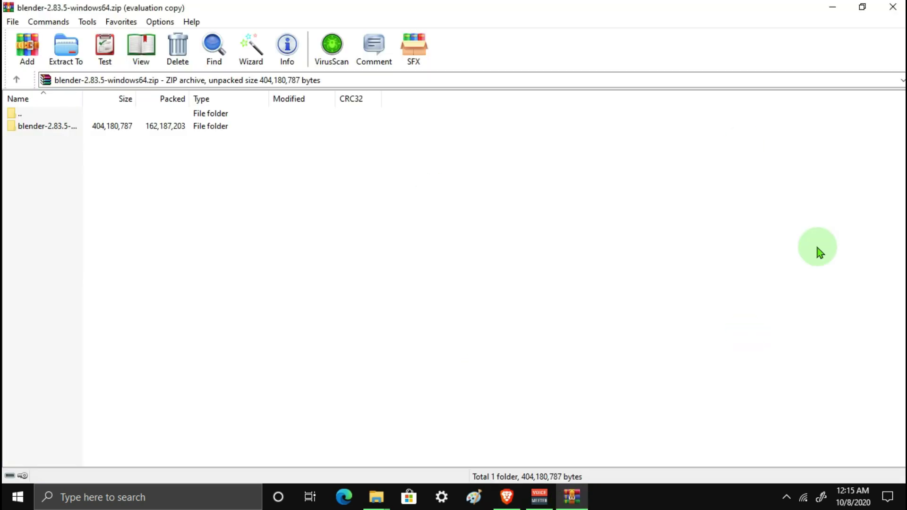
pyautogui.click(893, 6)
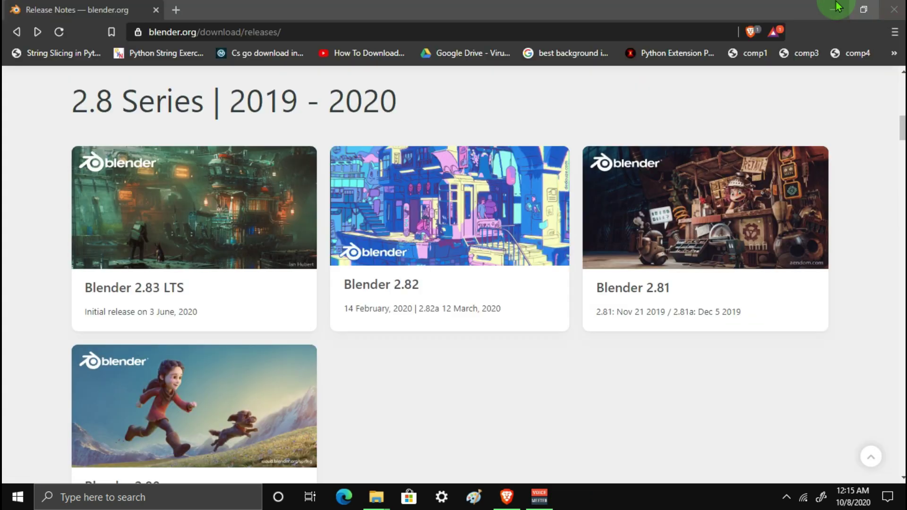
pyautogui.click(894, 9)
pyautogui.doubleClick(50, 198)
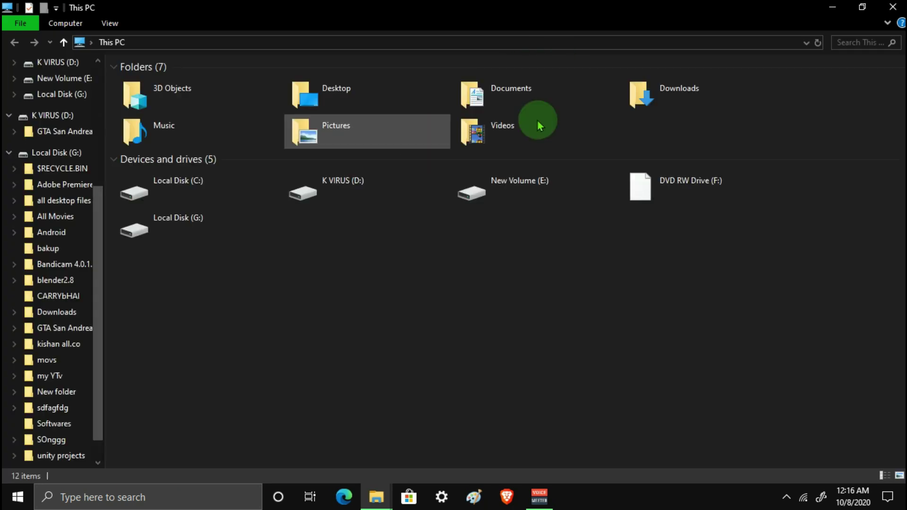
# Step: Browse from Local Disk (G:) through blender2.8 into the blender-2.83.5-windows64 folder
pyautogui.doubleClick(170, 227)
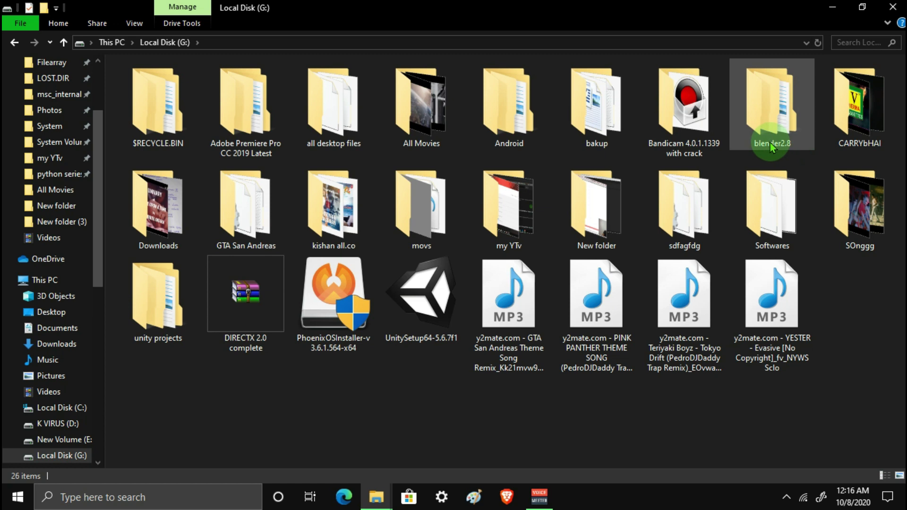
pyautogui.doubleClick(770, 125)
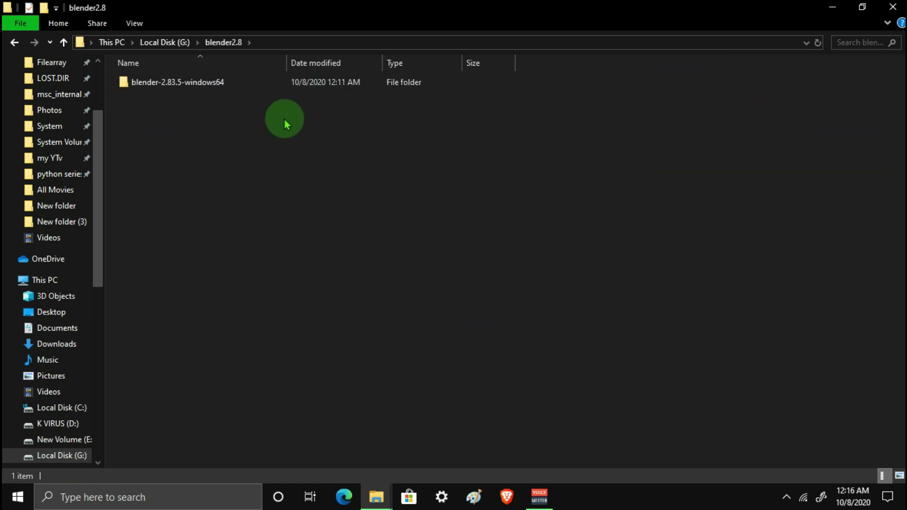
pyautogui.doubleClick(180, 84)
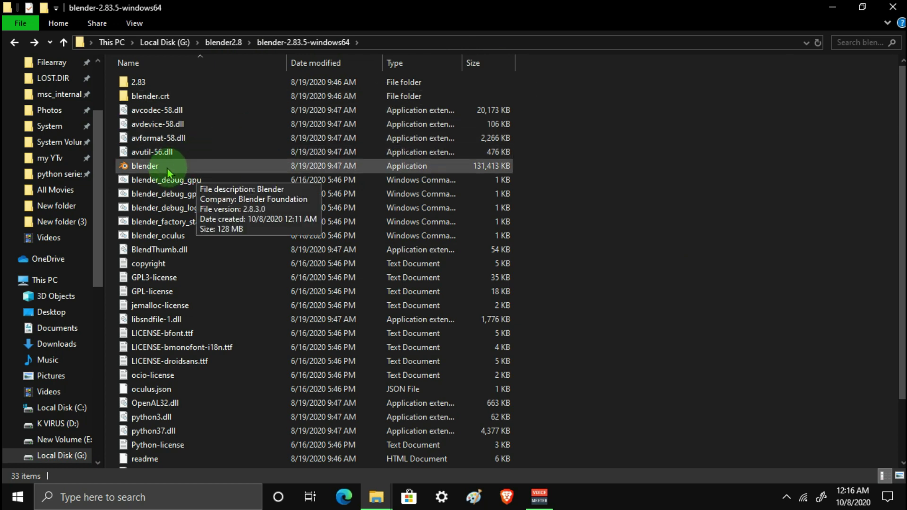
# Step: Launch blender.exe from the extracted blender-2.83.5-windows64 folder to start Blender 2.83.5
pyautogui.click(143, 173)
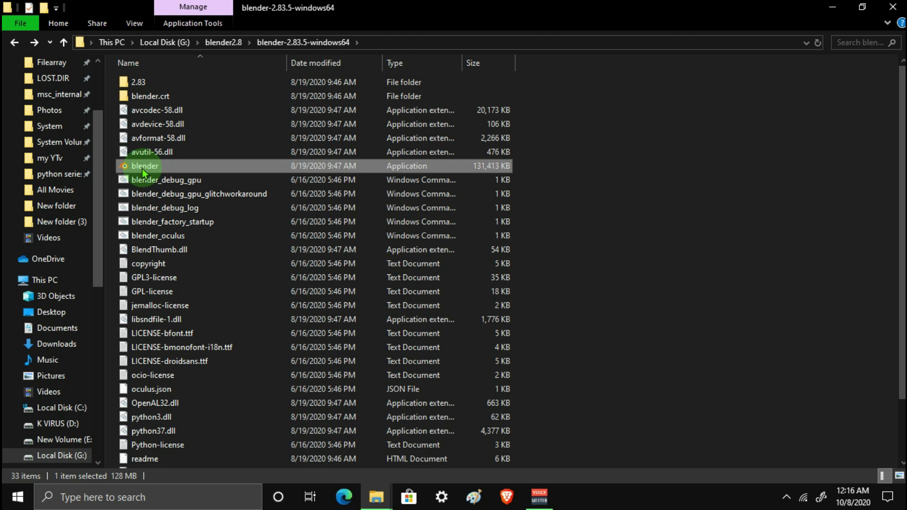
pyautogui.doubleClick(142, 173)
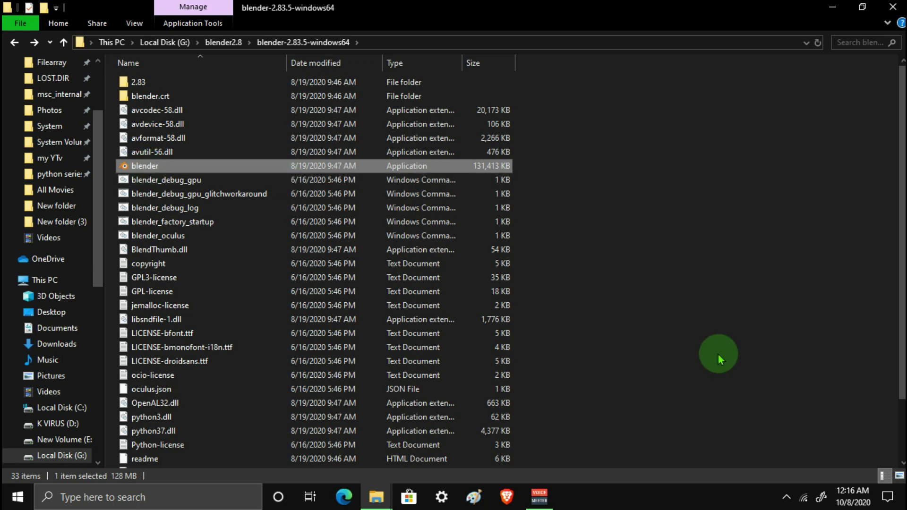
pyautogui.press('super+d')
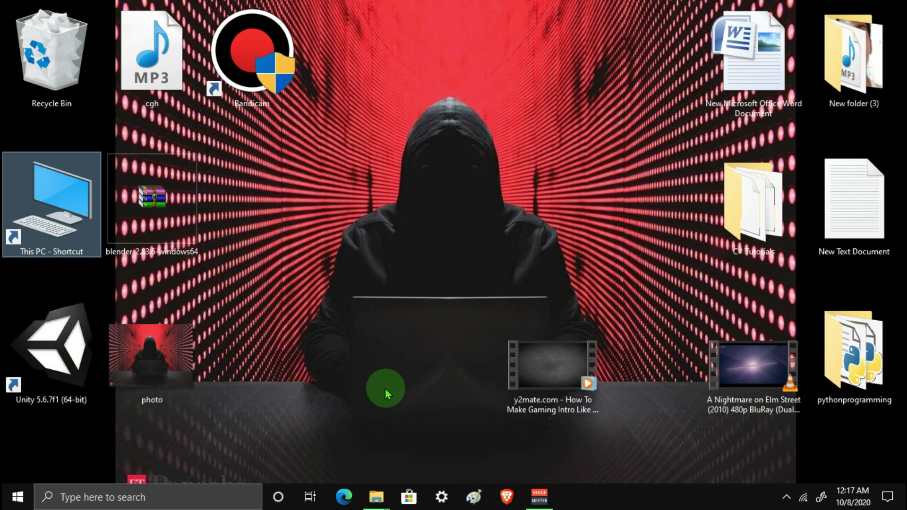
pyautogui.click(376, 497)
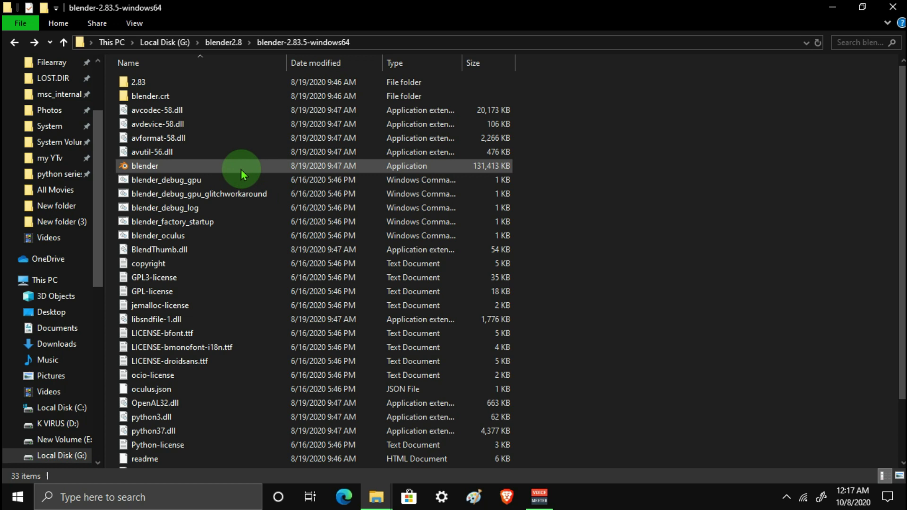
pyautogui.click(145, 170)
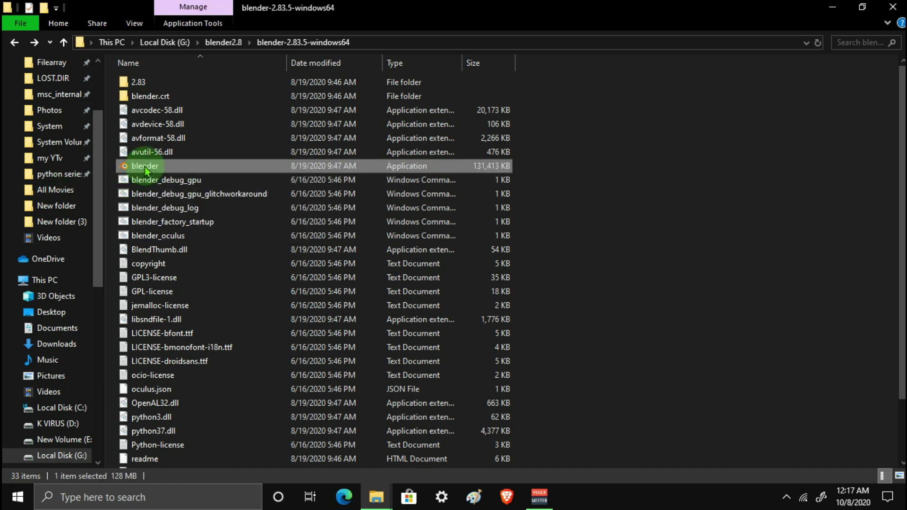
pyautogui.doubleClick(145, 169)
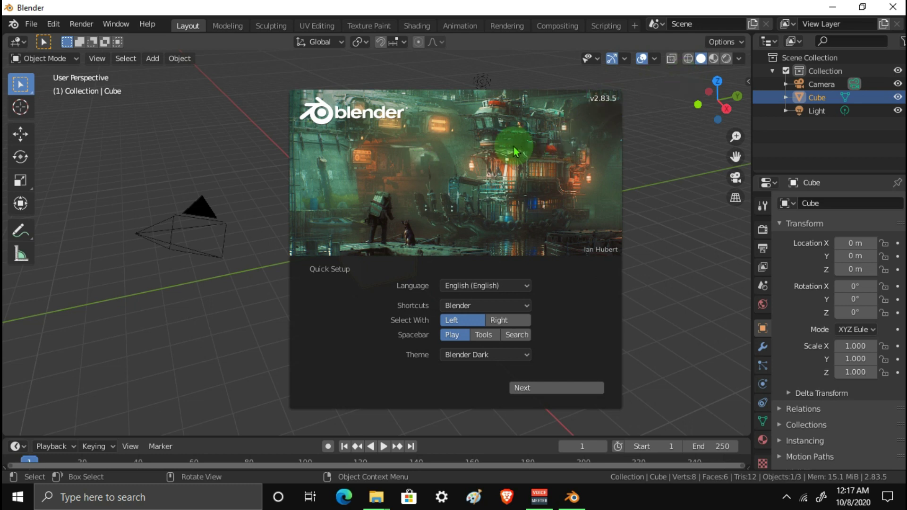
# Step: Dismiss the splash and view Modeling, Sculpting, UV Editing, Texture Paint, Shading, Animation, Rendering, Compositing, then Scripting
pyautogui.click(458, 179)
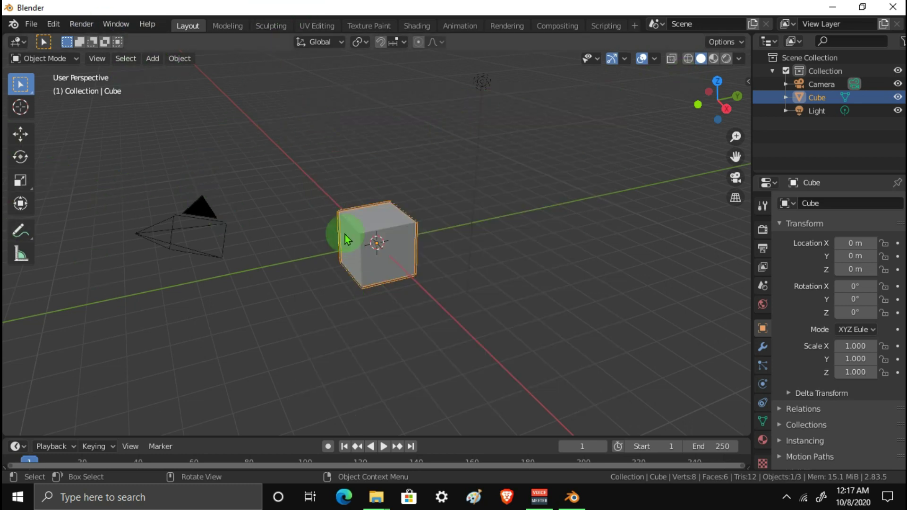
pyautogui.click(226, 28)
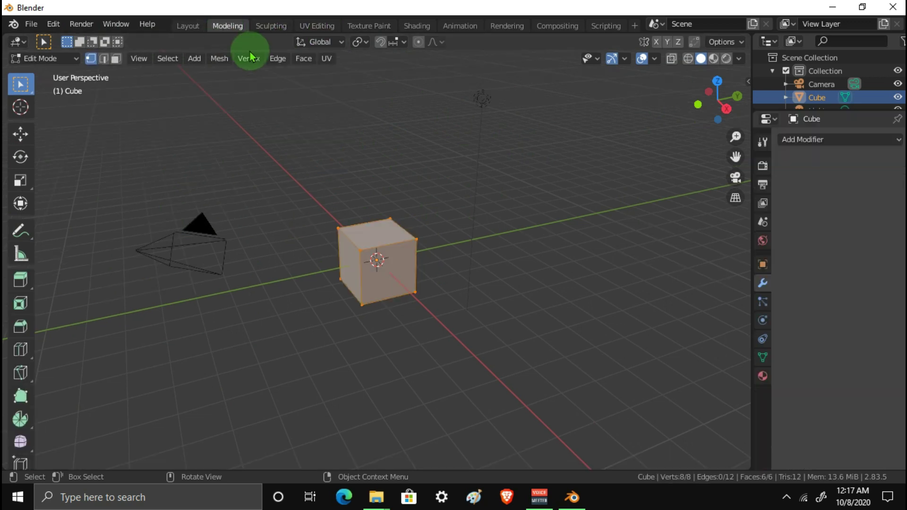
pyautogui.click(265, 29)
pyautogui.click(318, 27)
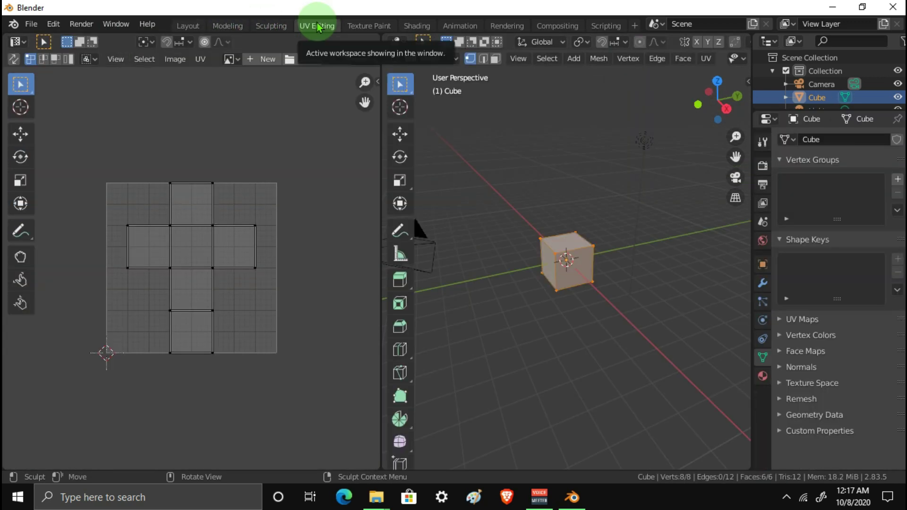
pyautogui.click(363, 28)
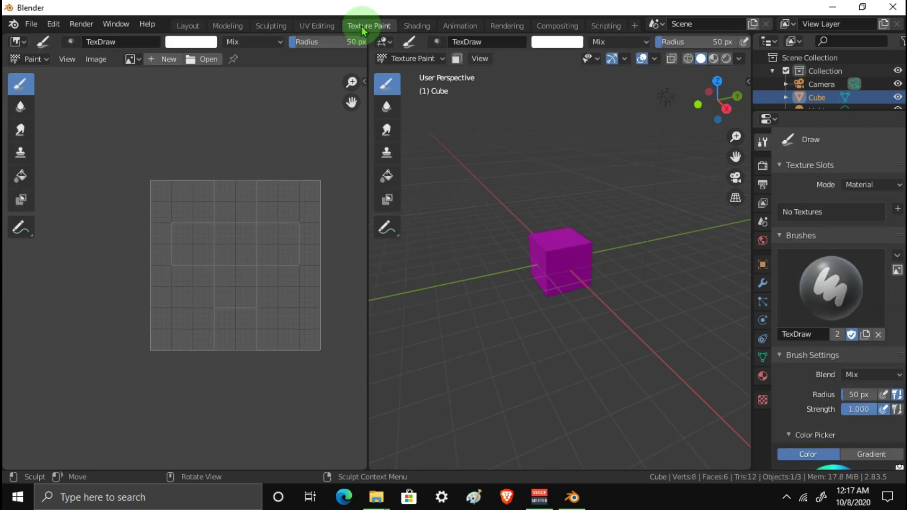
pyautogui.click(415, 28)
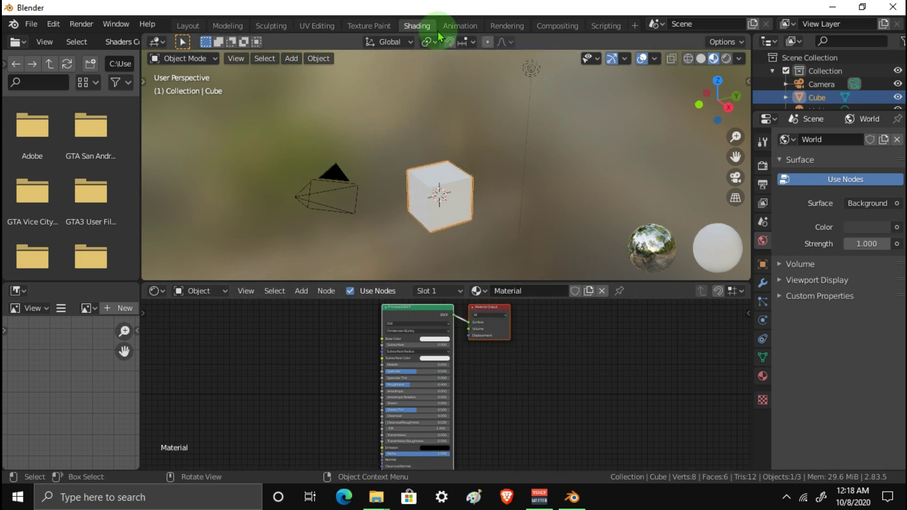
pyautogui.click(457, 25)
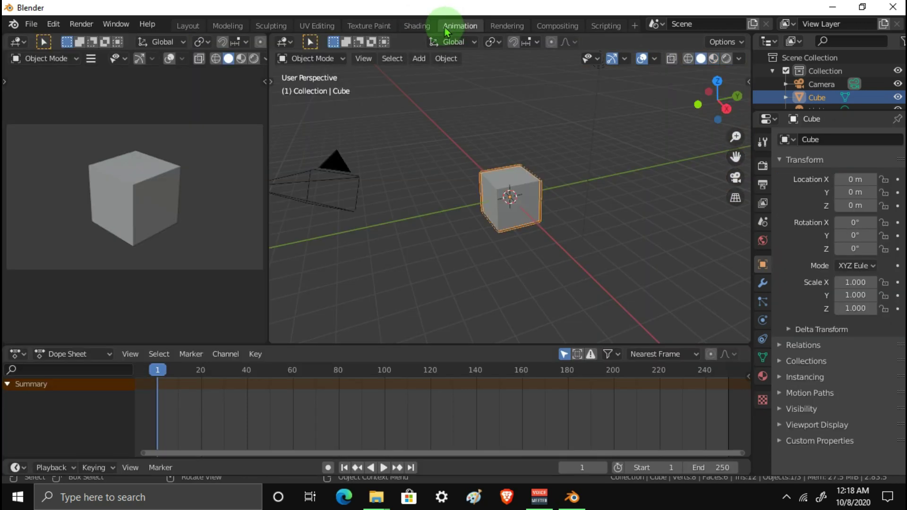
pyautogui.click(512, 27)
pyautogui.click(569, 26)
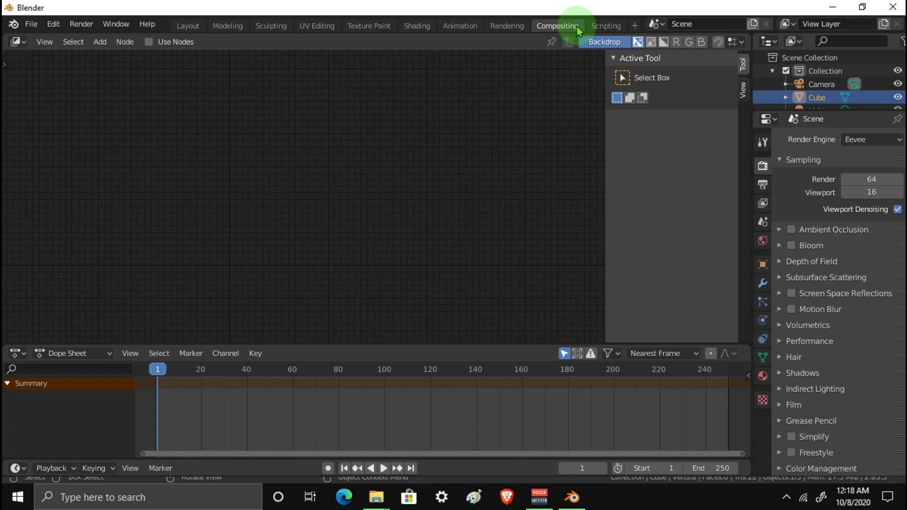
pyautogui.click(605, 28)
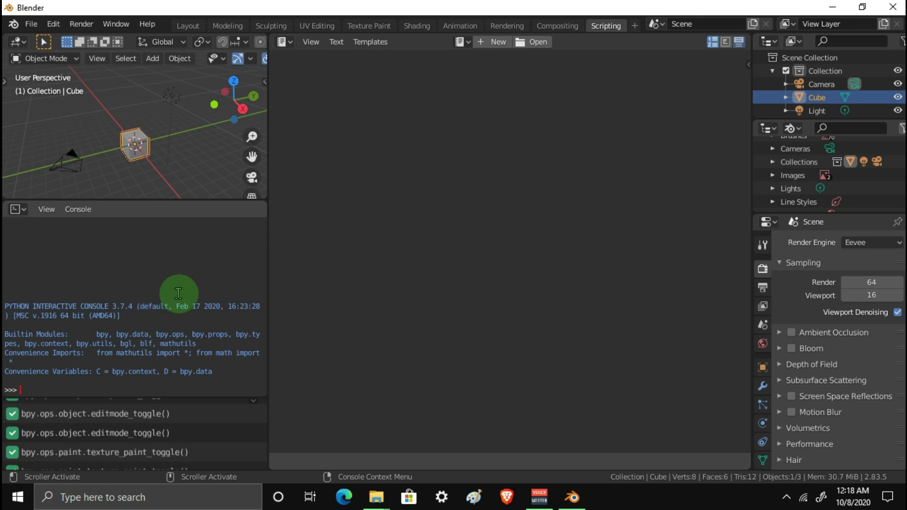
# Step: Revisit Compositing, Rendering, Animation, Shading and Texture Paint, ending on Sculpting with the cube
pyautogui.click(559, 25)
pyautogui.click(491, 27)
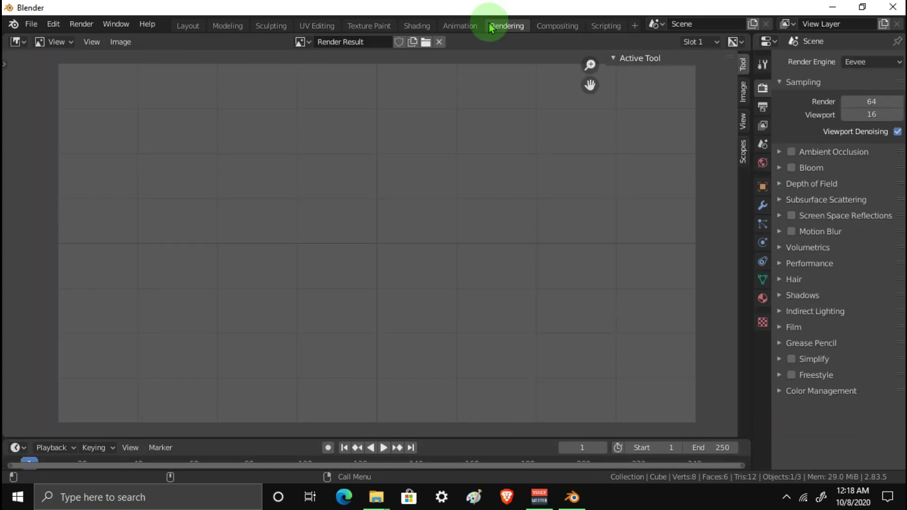
pyautogui.click(463, 27)
pyautogui.click(415, 28)
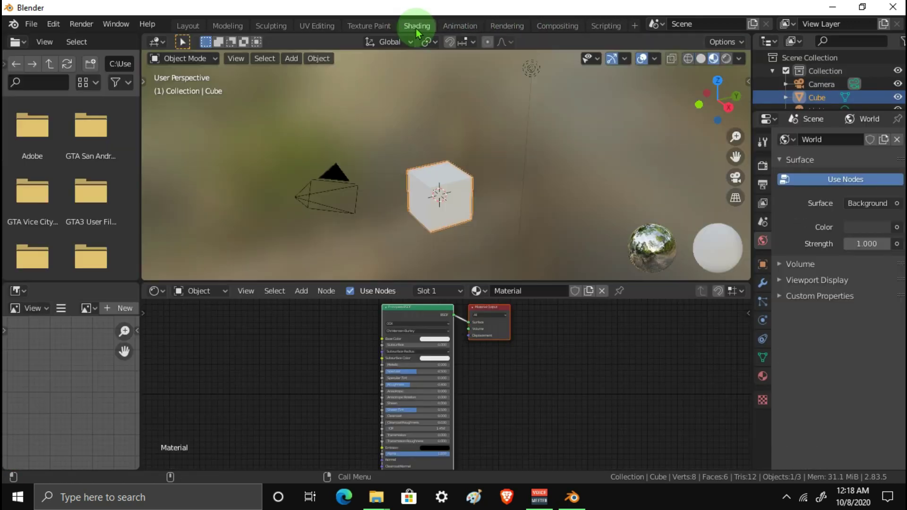
pyautogui.click(378, 26)
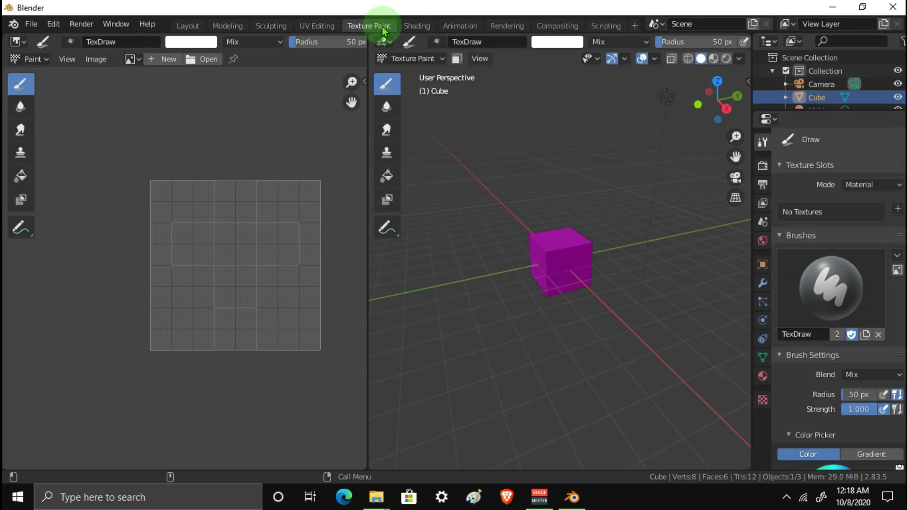
pyautogui.click(414, 27)
pyautogui.click(369, 25)
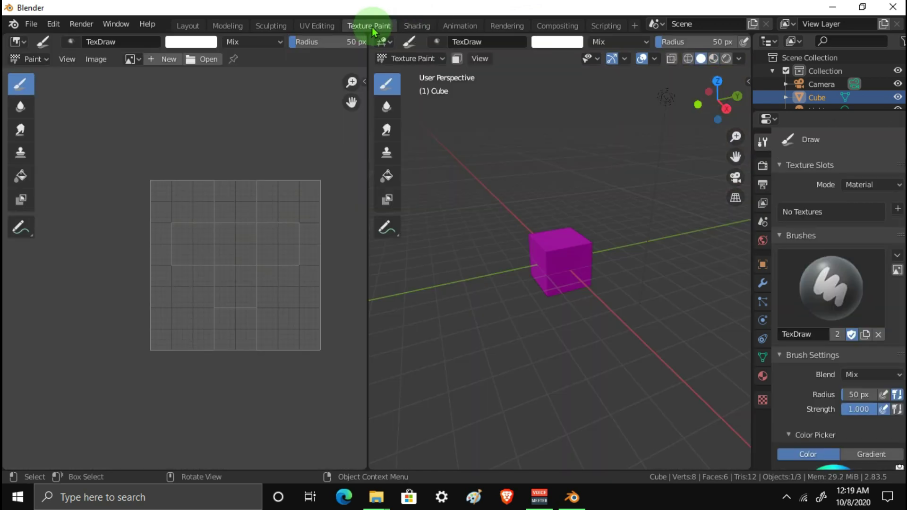
pyautogui.click(269, 26)
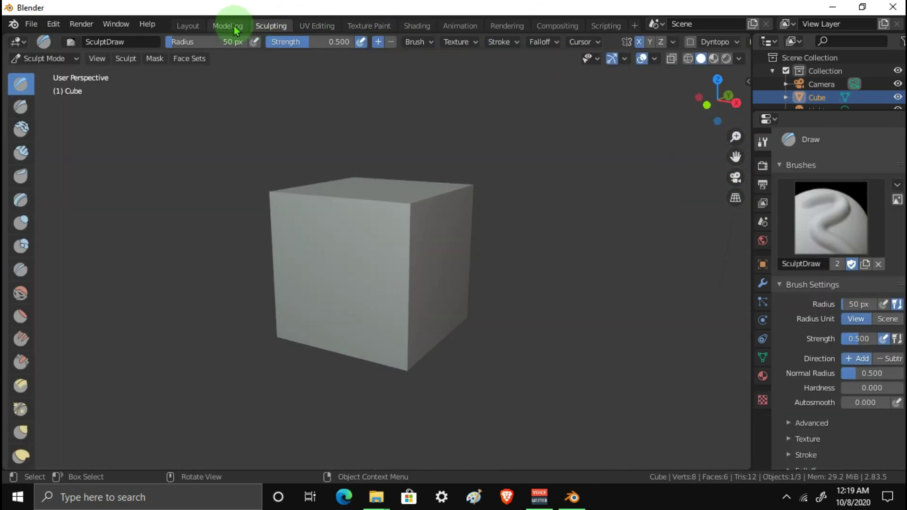
# Step: Sculpt a Clay Strips stroke on the cube and raise brush strength from 0.600 to 1.000
pyautogui.press('c')
pyautogui.moveTo(411, 211)
pyautogui.mouseDown()
pyautogui.moveTo(401, 249)
pyautogui.moveTo(447, 261)
pyautogui.mouseUp()
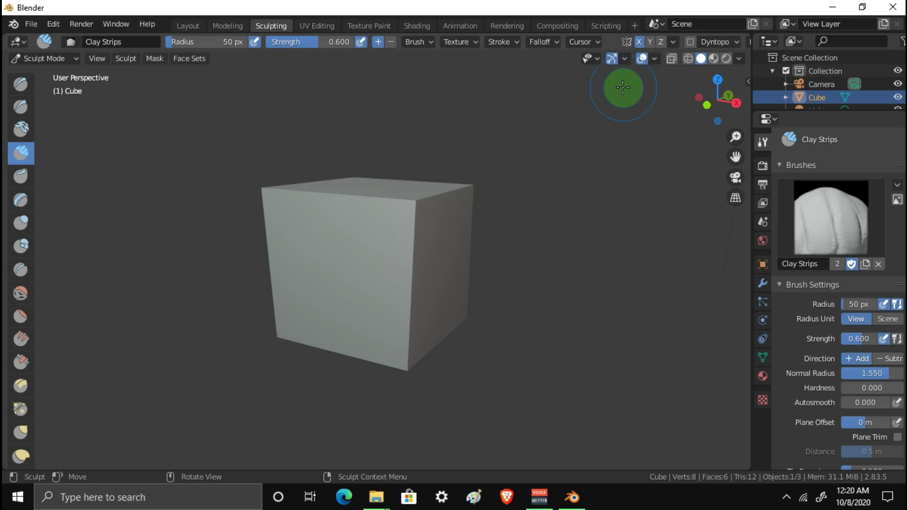
pyautogui.moveTo(326, 42); pyautogui.dragTo(368, 42)
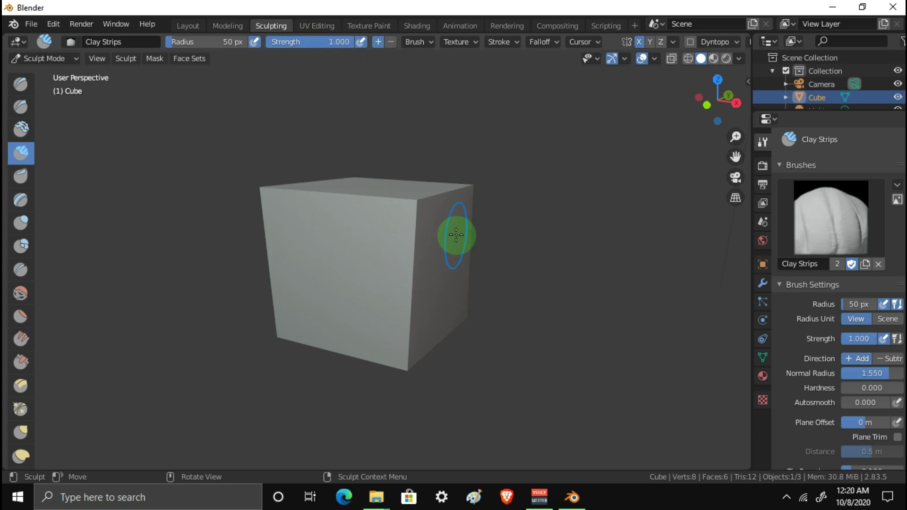